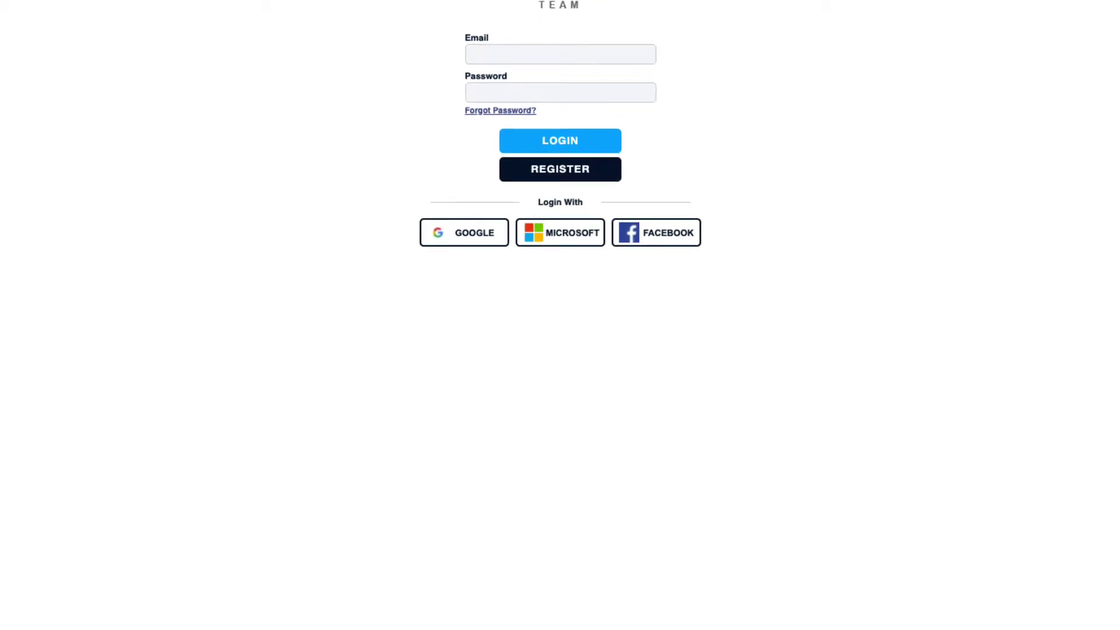
# - Load team.scribblemaps.com in an incognito Chrome tab to reach the login page
pyautogui.write('team.sc')
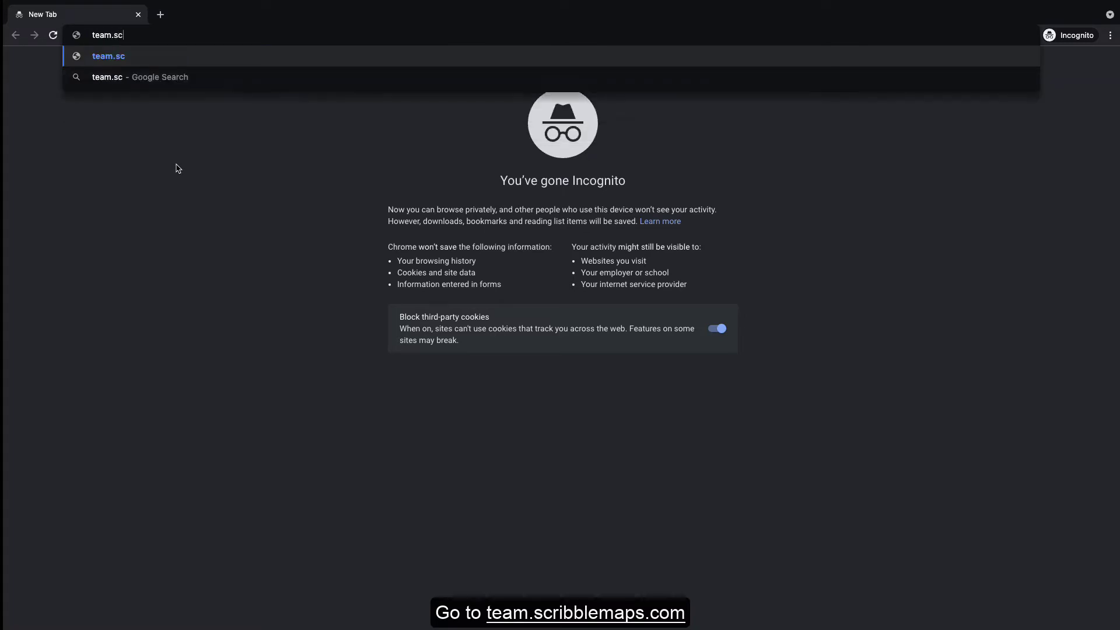
pyautogui.write('ribble')
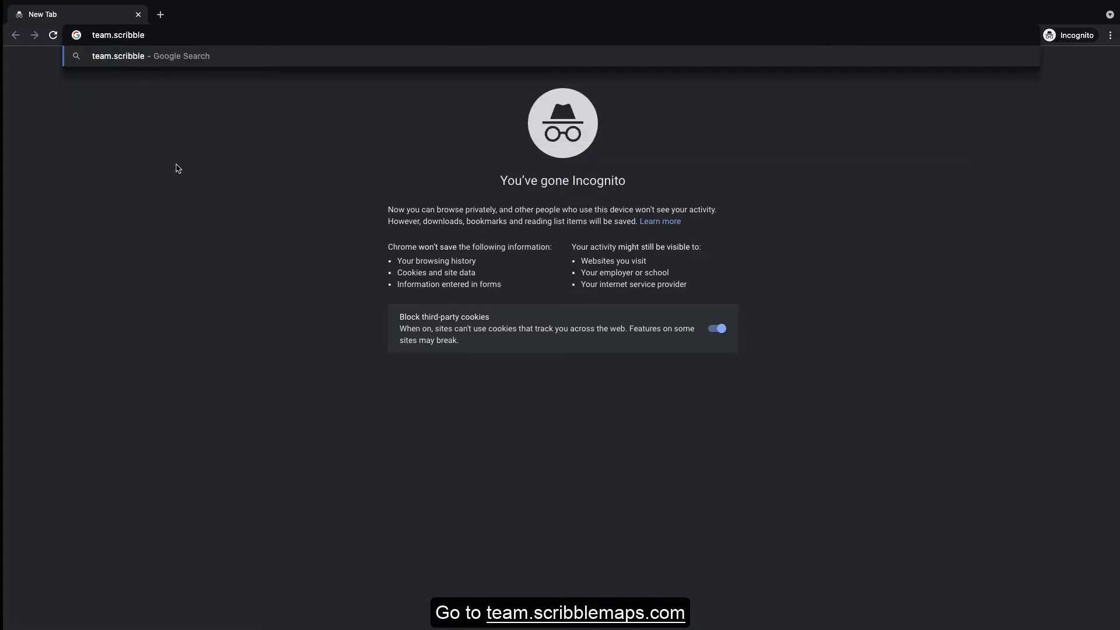
pyautogui.write('maps.com')
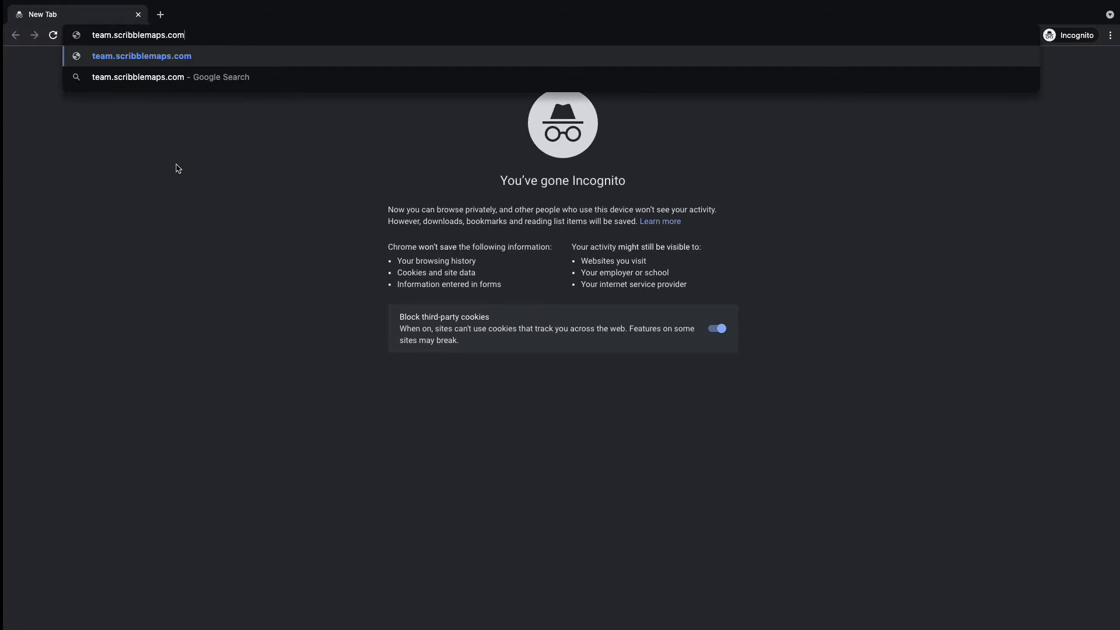
pyautogui.press('Return')
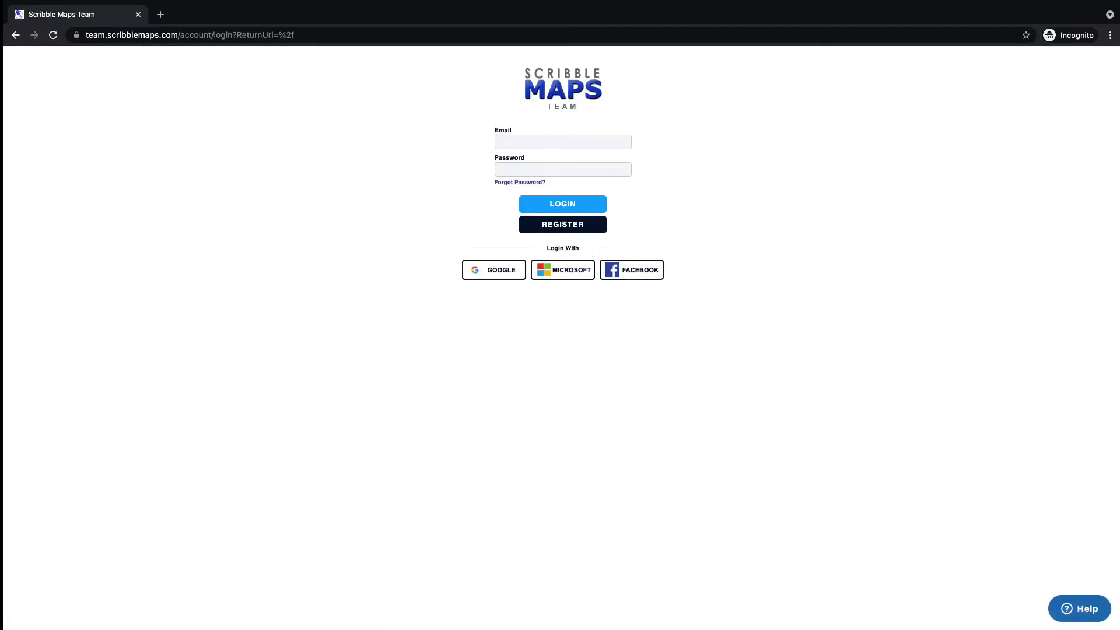
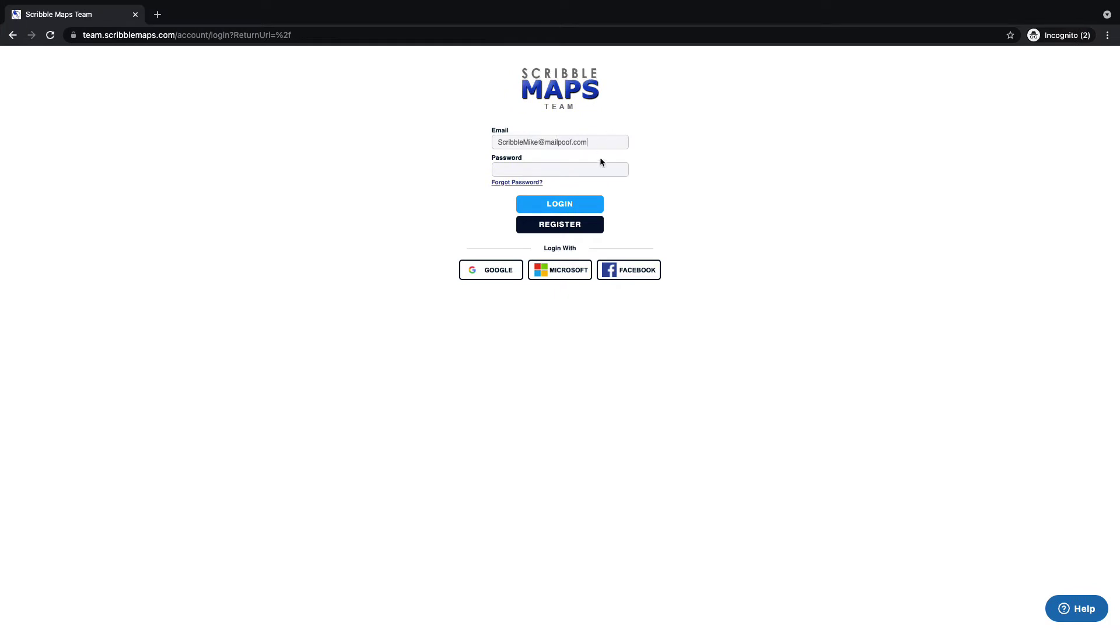
# - Log in to Scribble Maps Team with the account e-mail and password
pyautogui.click(593, 164)
pyautogui.write('••••••••••')
pyautogui.click(572, 204)
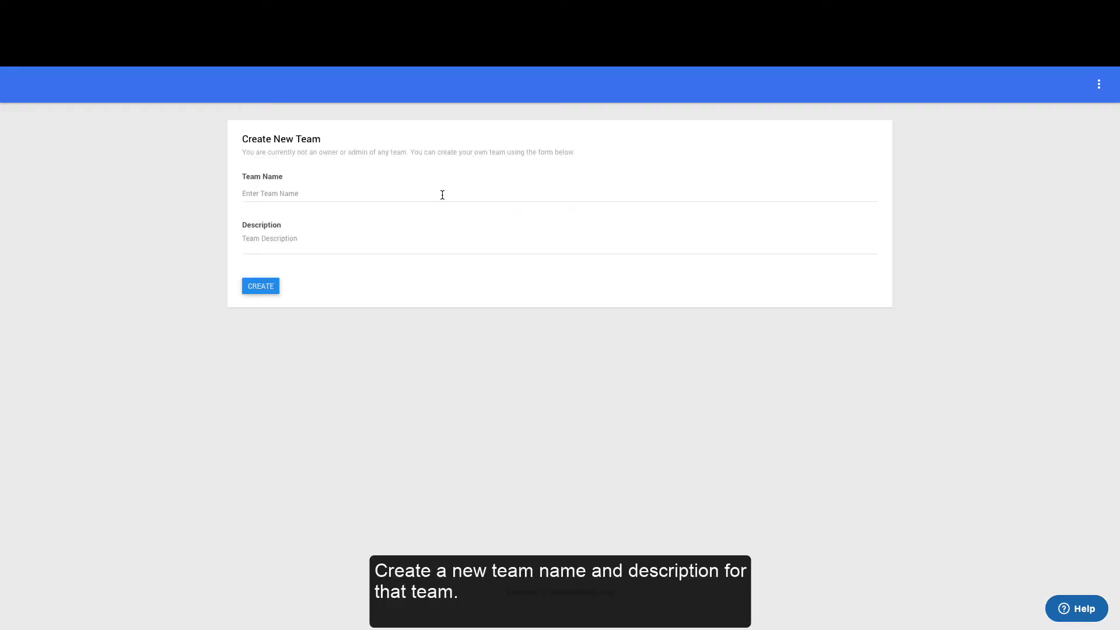
# - Create a team named 'Scribble Maps Team' with description 'Demo for Team'
pyautogui.click(442, 195)
pyautogui.write('Scribble Maps Team')
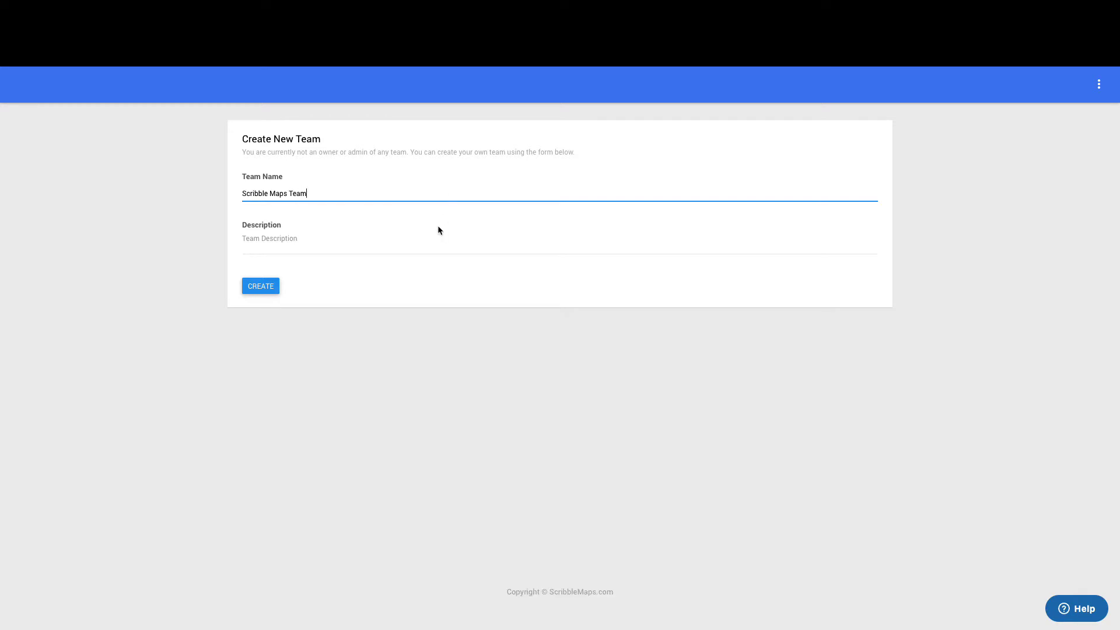
pyautogui.click(384, 249)
pyautogui.write('Demo for Team')
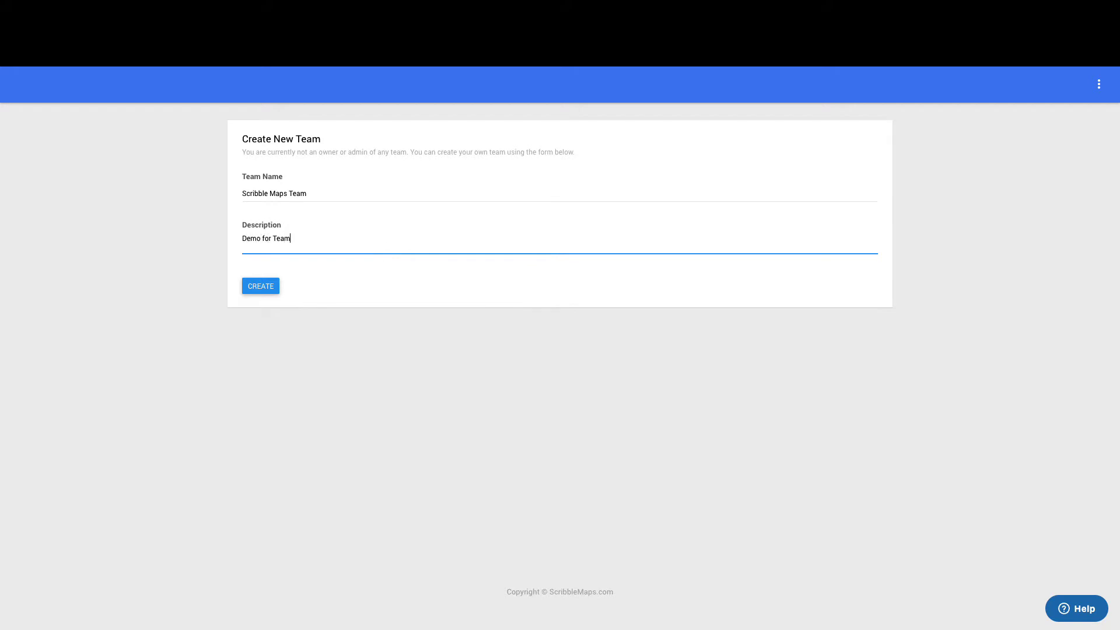
pyautogui.click(263, 291)
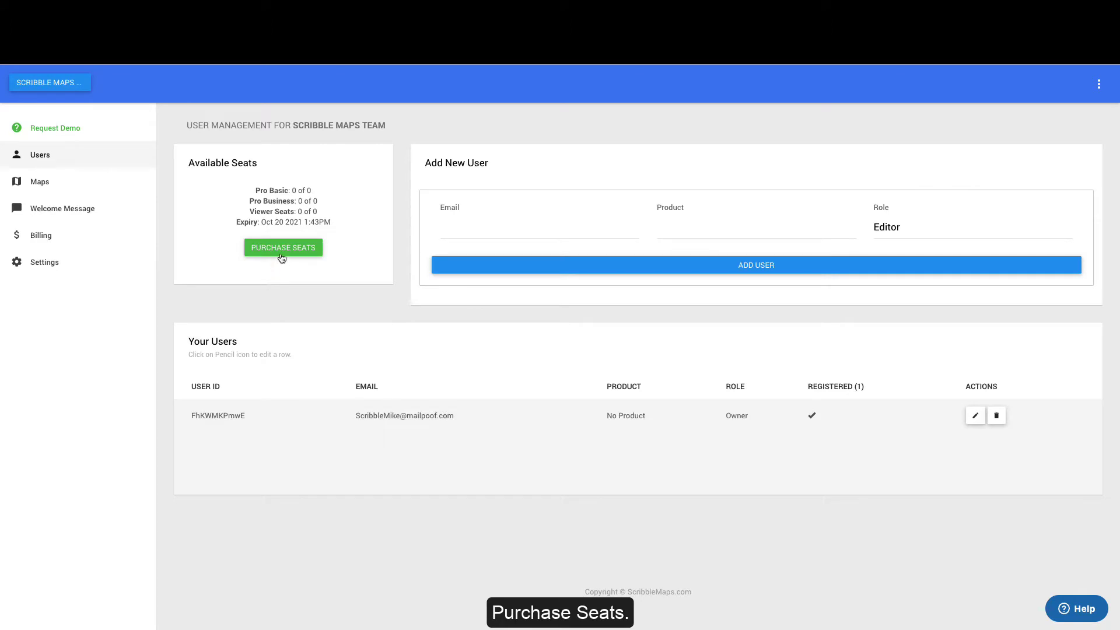
# - Order 2 Pro Basic seats and 1 Viewer seat on monthly billing, totalling $45
pyautogui.click(283, 248)
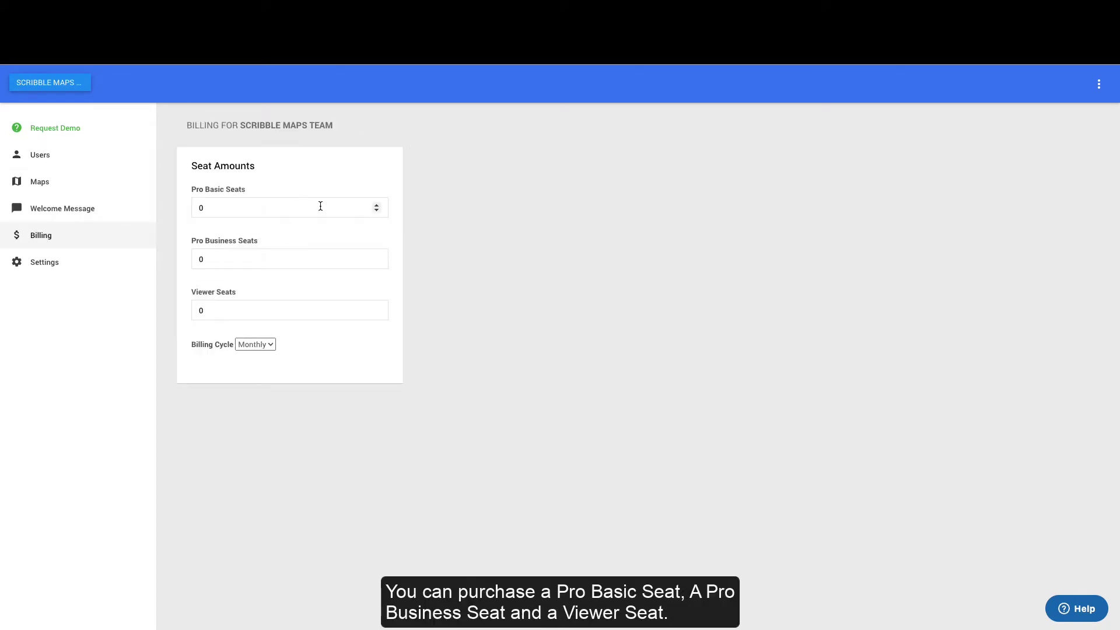
pyautogui.click(377, 205)
pyautogui.click(377, 205)
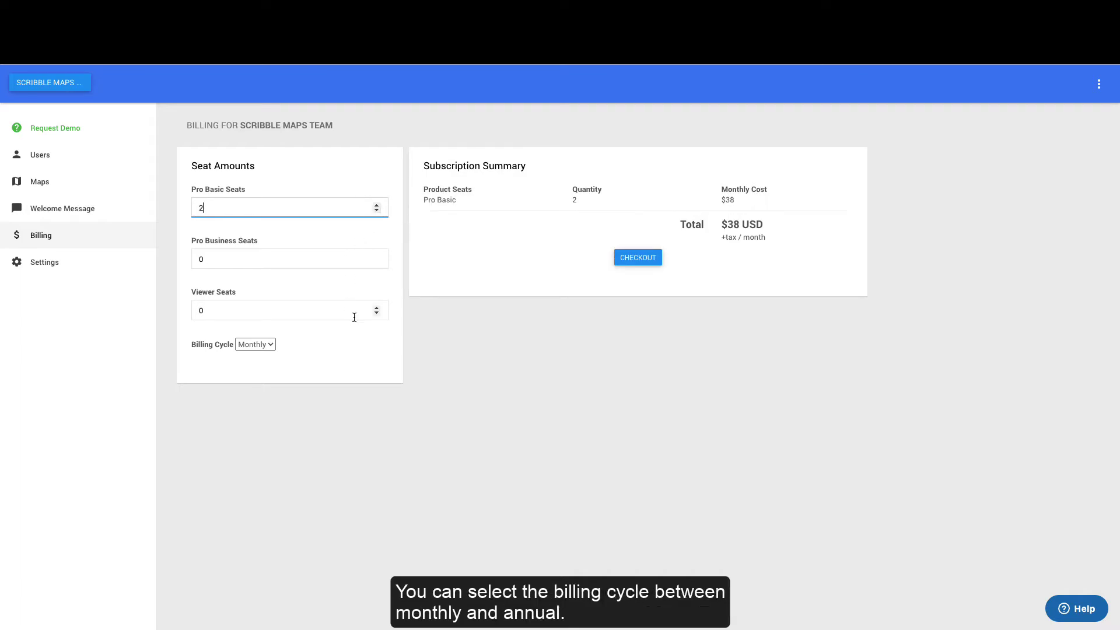
pyautogui.click(376, 308)
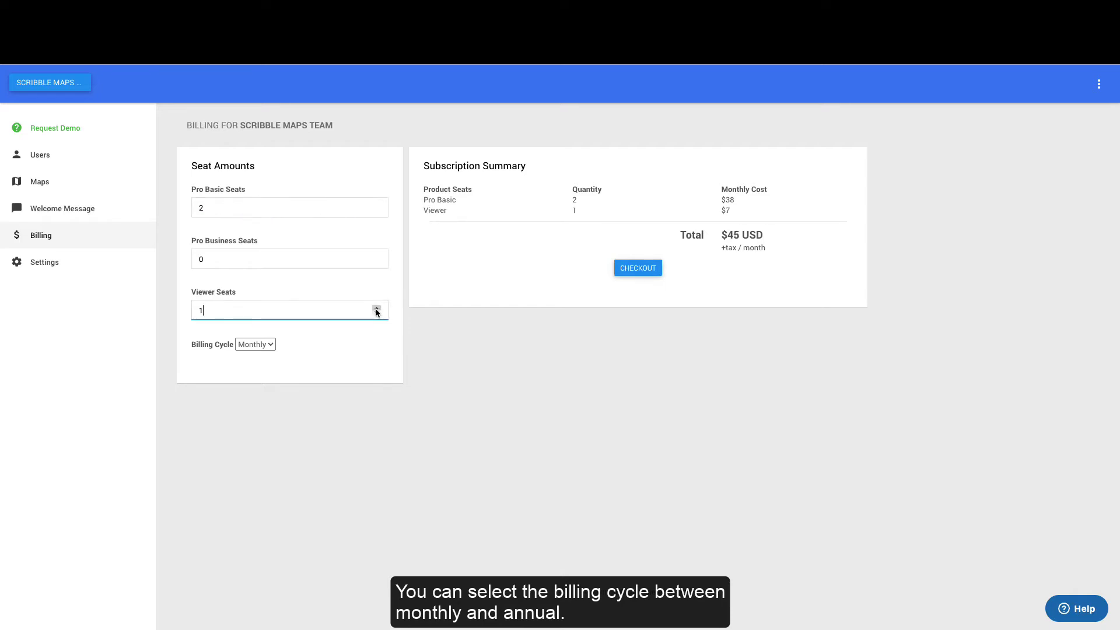
# - Check out and pay $45 monthly in Stripe with card details, cardholder name and postal code
pyautogui.click(642, 267)
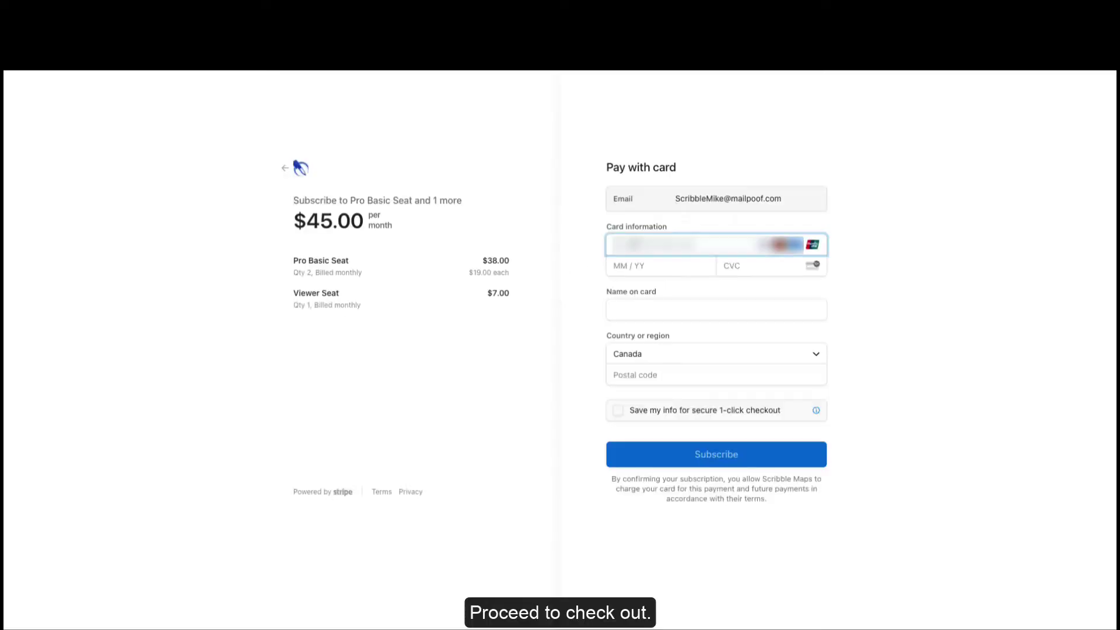
pyautogui.write('5555555555')
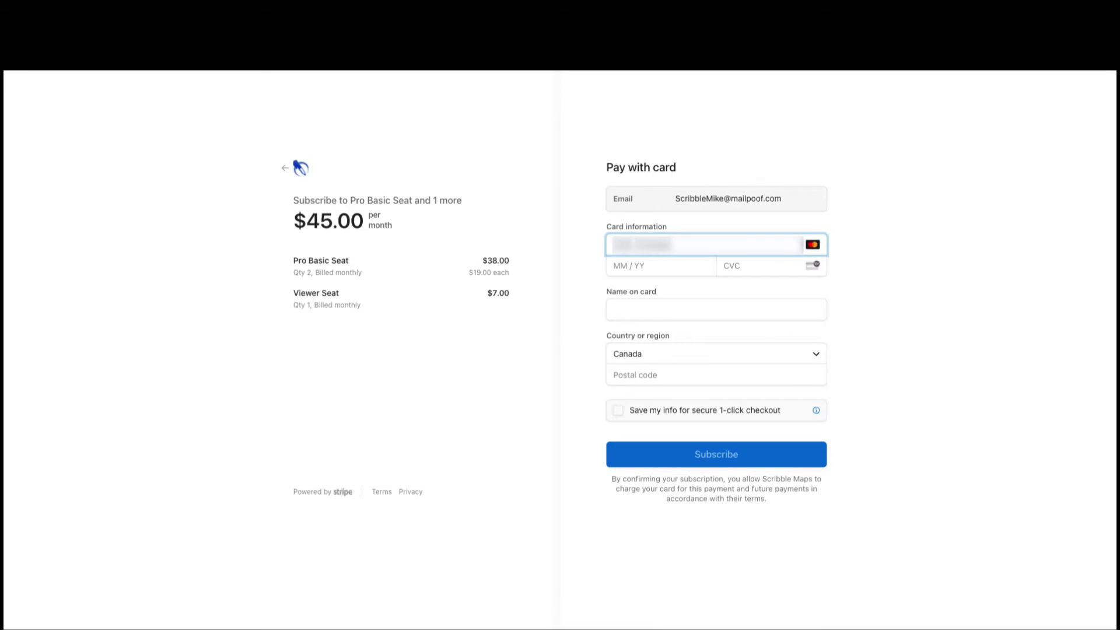
pyautogui.write('5544441234')
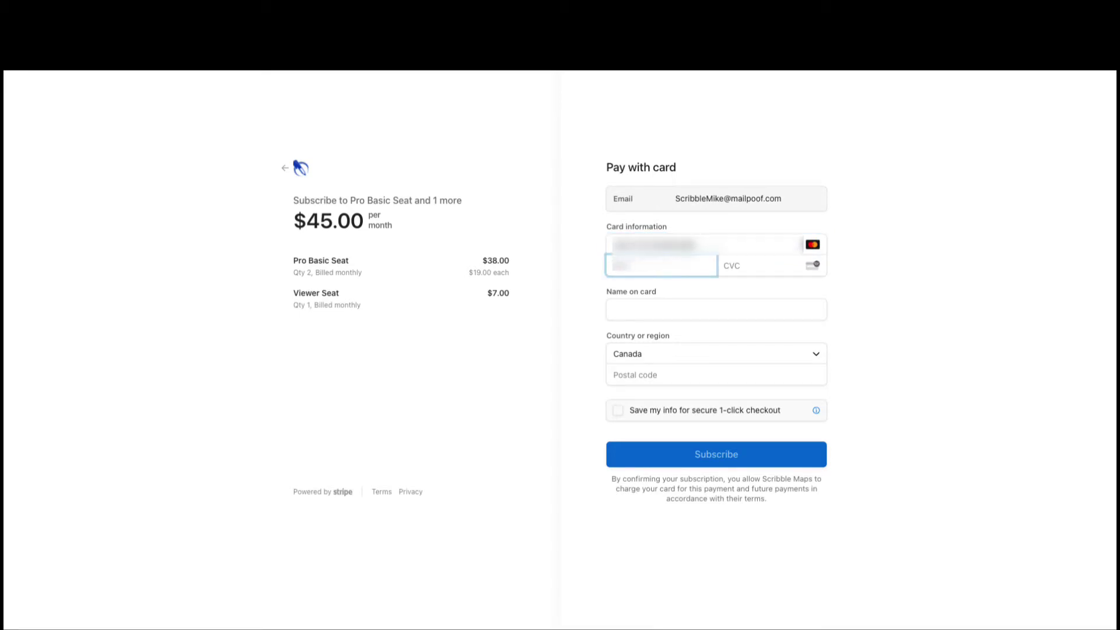
pyautogui.write('123')
pyautogui.click(696, 309)
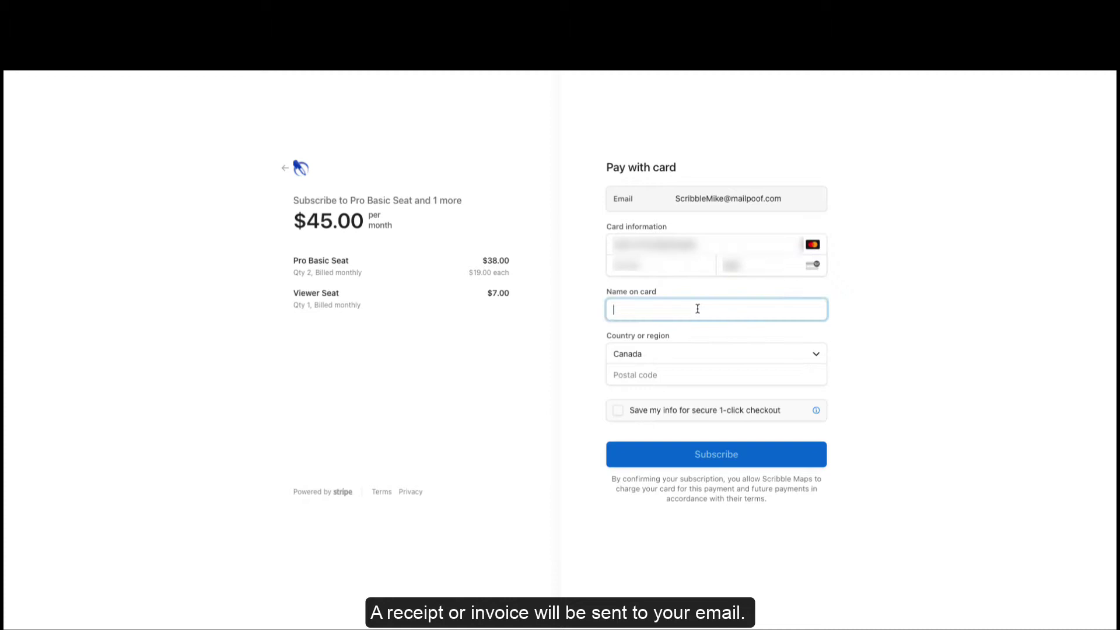
pyautogui.write('Scribble Mike')
pyautogui.click(671, 374)
pyautogui.write('M5V 2T6')
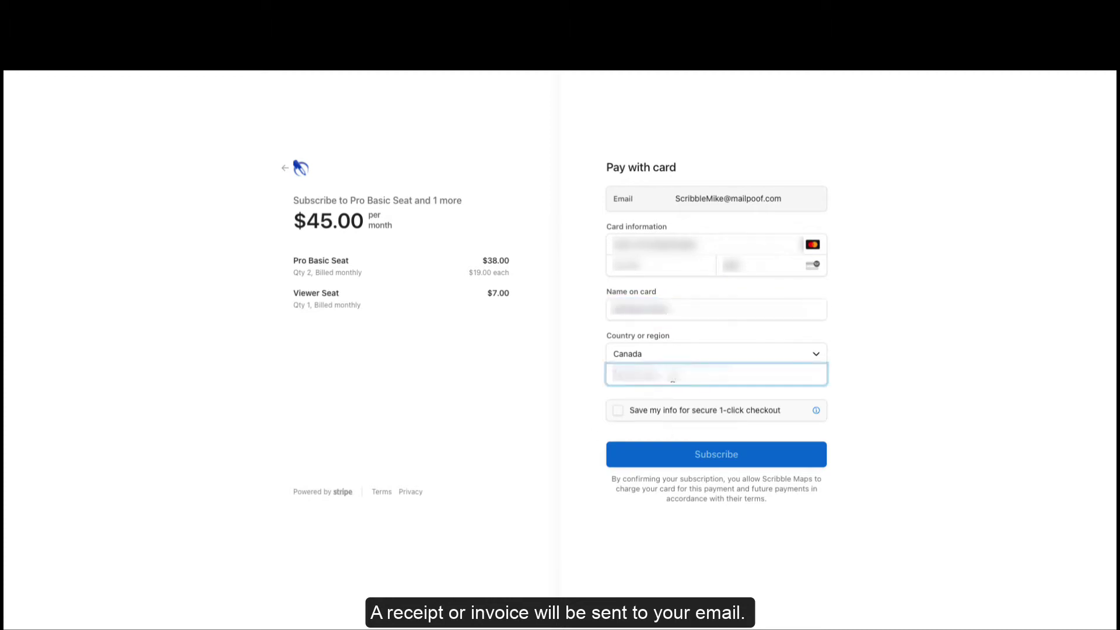
pyautogui.click(718, 450)
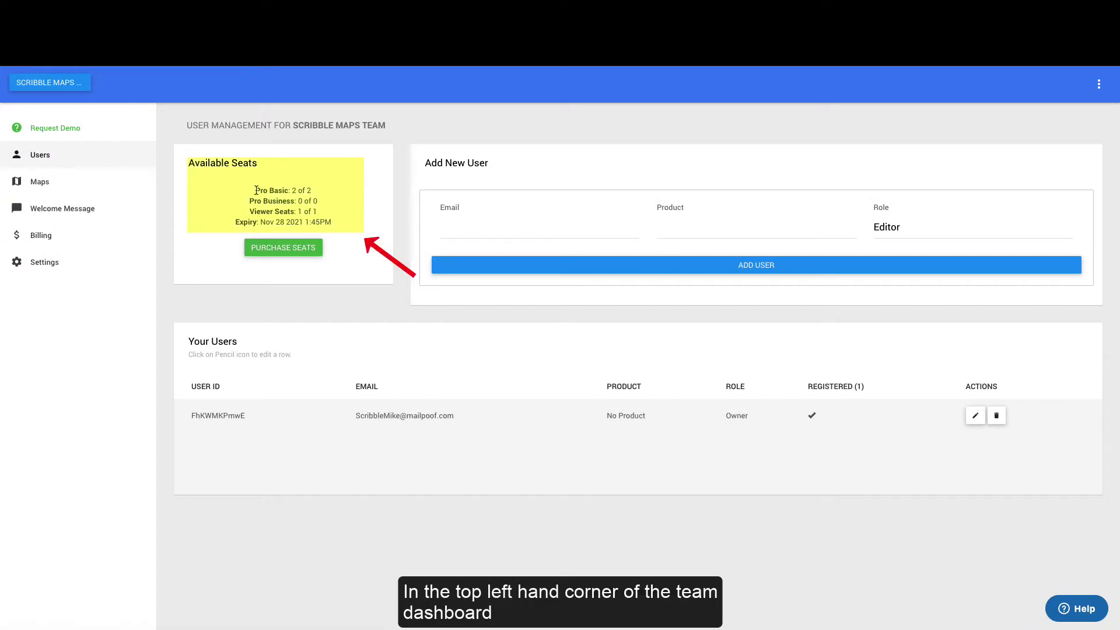
# - Add the new member's e-mail as a Pro Basic user, leaving 1 of 2 seats
pyautogui.moveTo(256, 190); pyautogui.dragTo(319, 199)
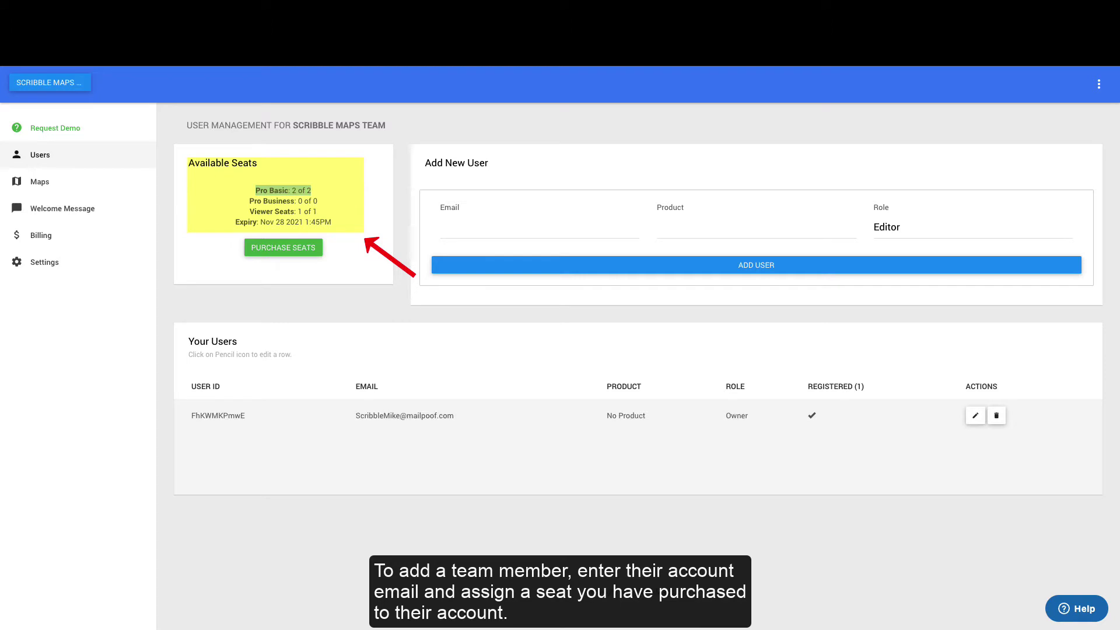
pyautogui.click(539, 228)
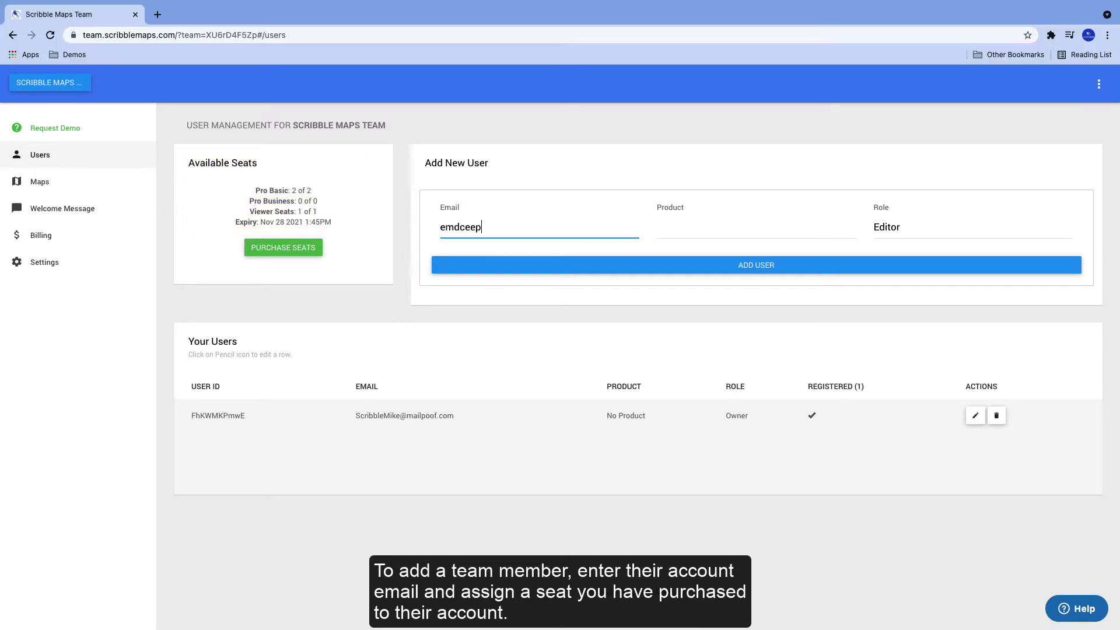
pyautogui.click(665, 232)
pyautogui.click(681, 243)
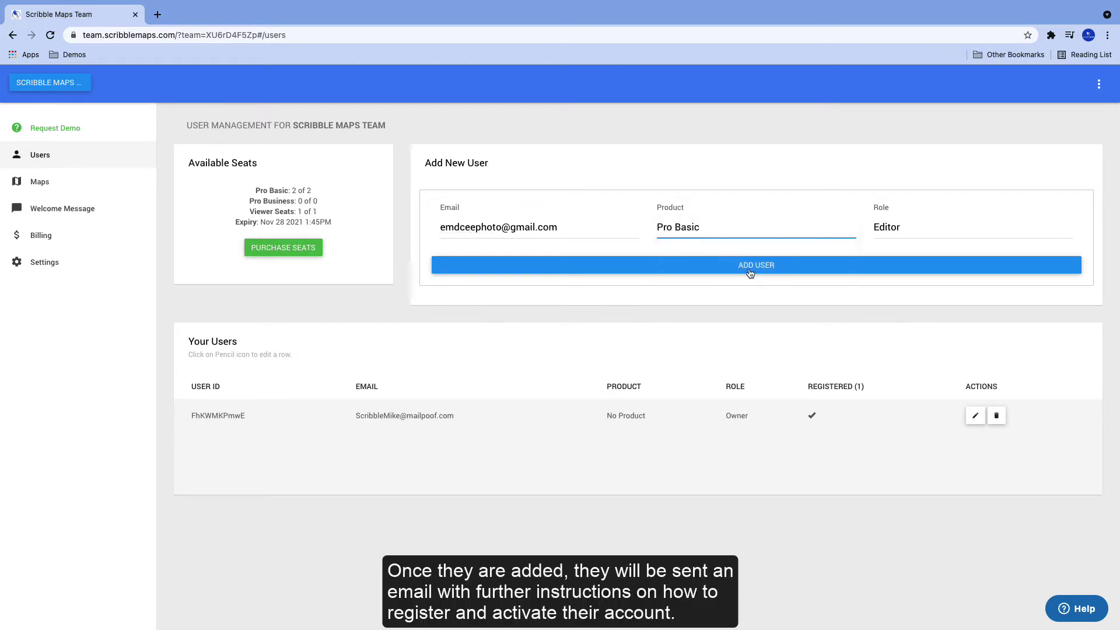
pyautogui.click(766, 266)
pyautogui.click(560, 393)
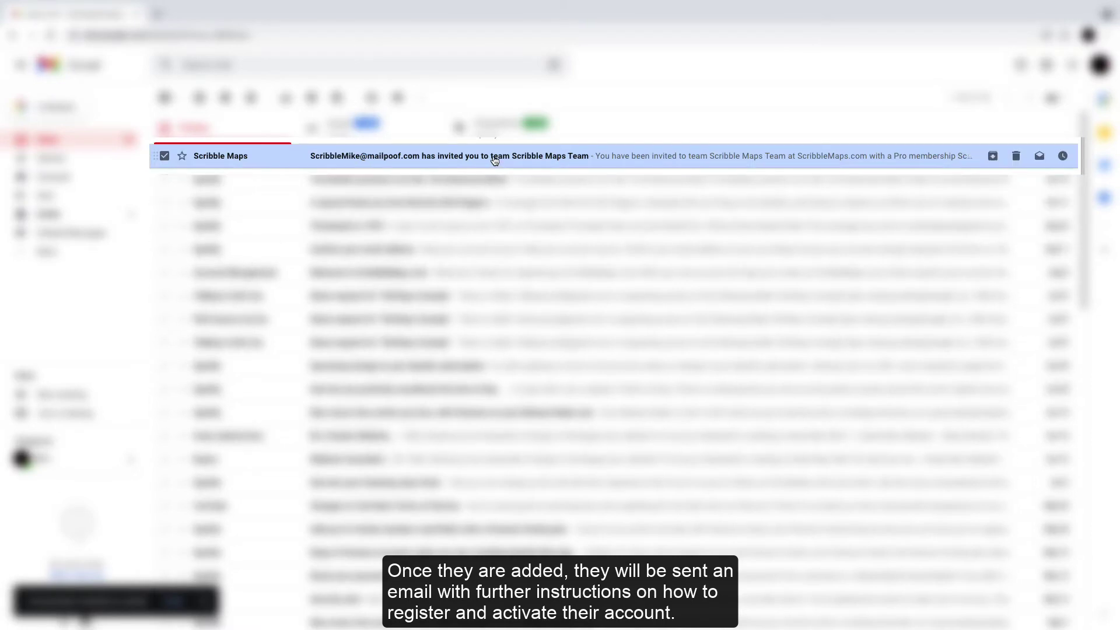
# - Open the Scribble Maps invitation e-mail and follow its scribblemaps.com/create link
pyautogui.click(495, 160)
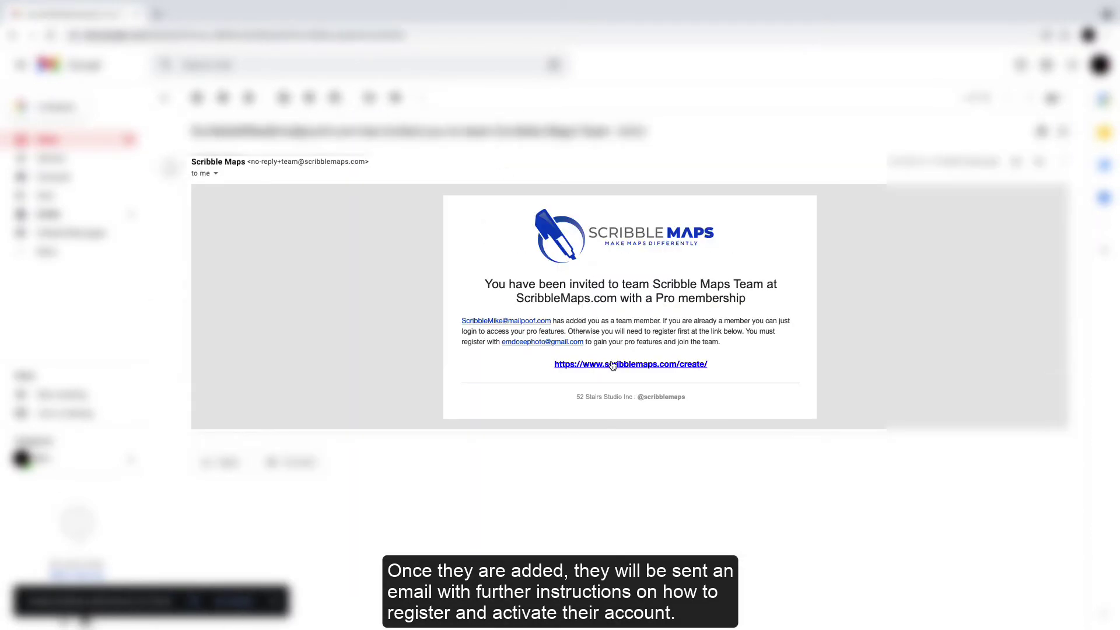
pyautogui.click(613, 365)
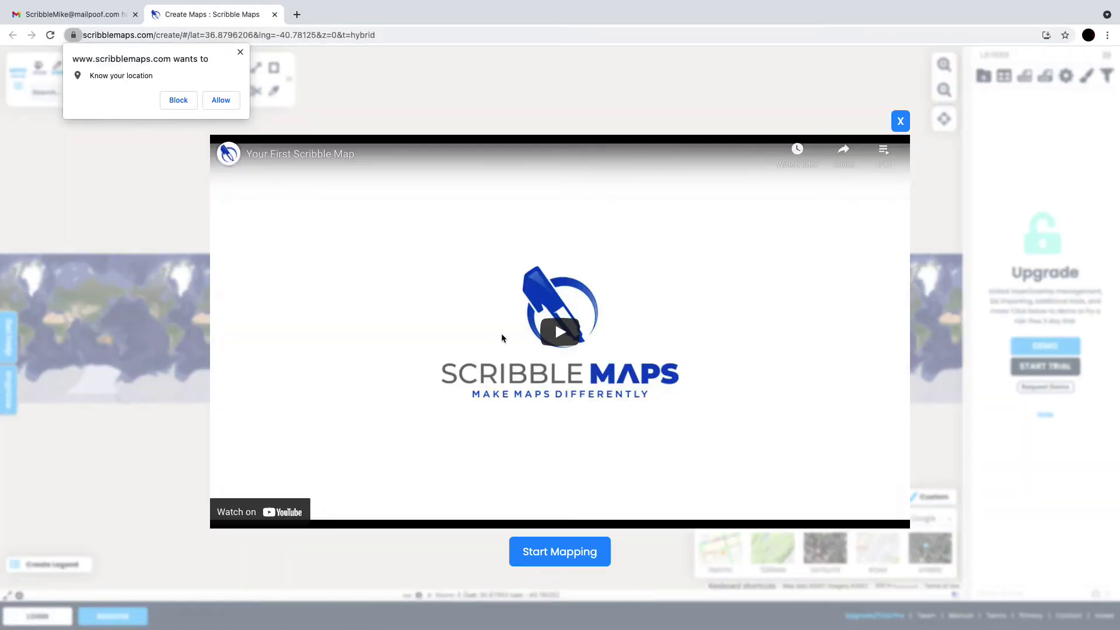
# - Register a Scribble Maps account with the invited member's e-mail and a suggested password, skipping feedback
pyautogui.click(901, 122)
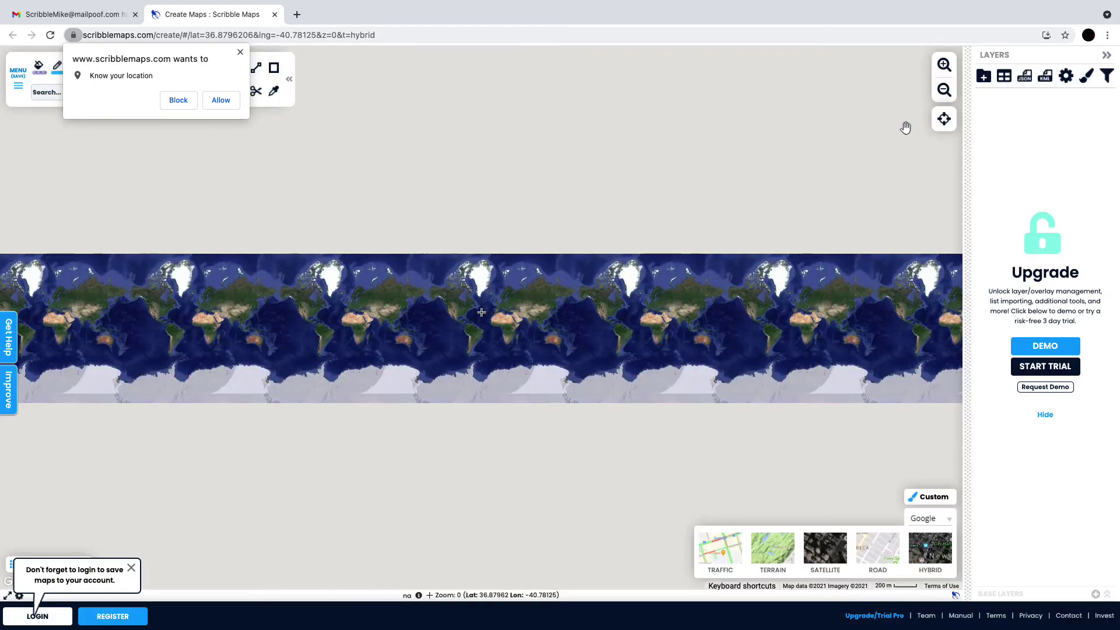
pyautogui.click(117, 619)
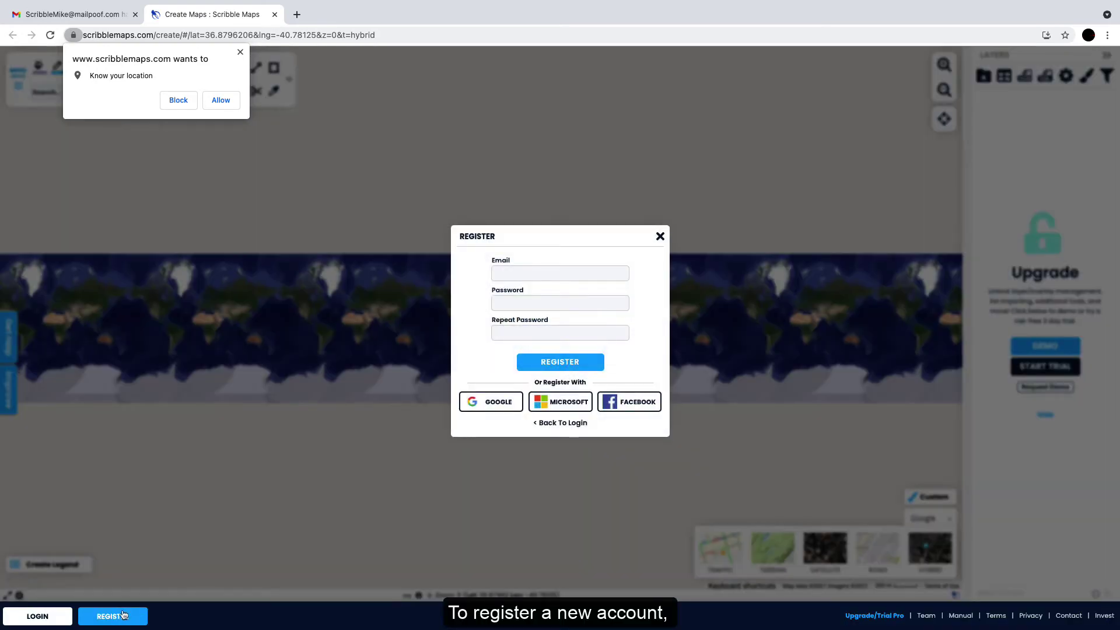
pyautogui.click(541, 269)
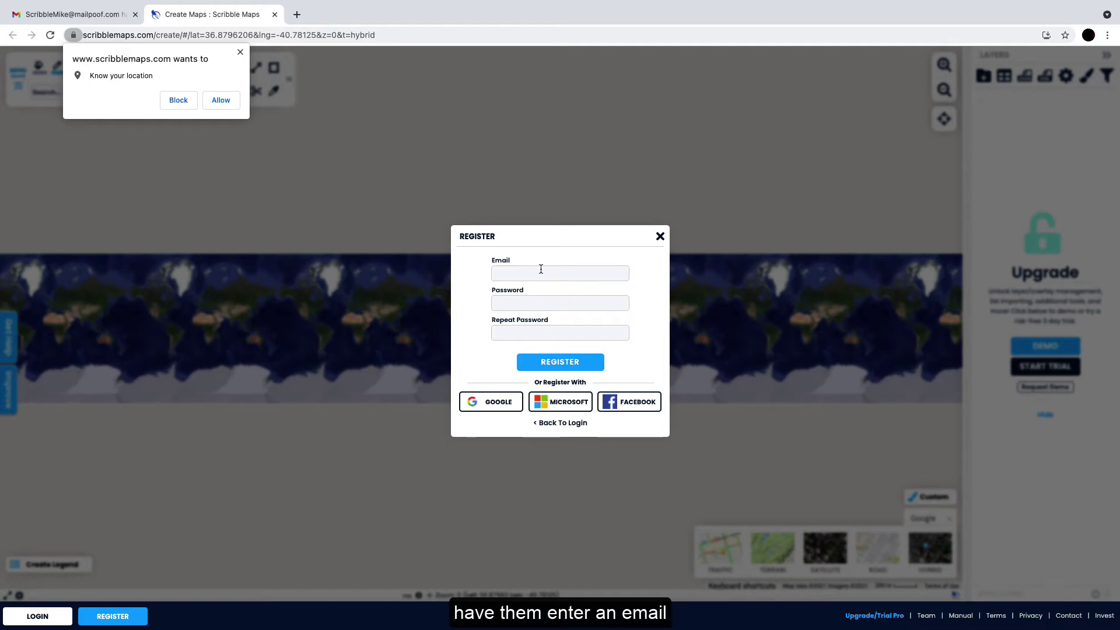
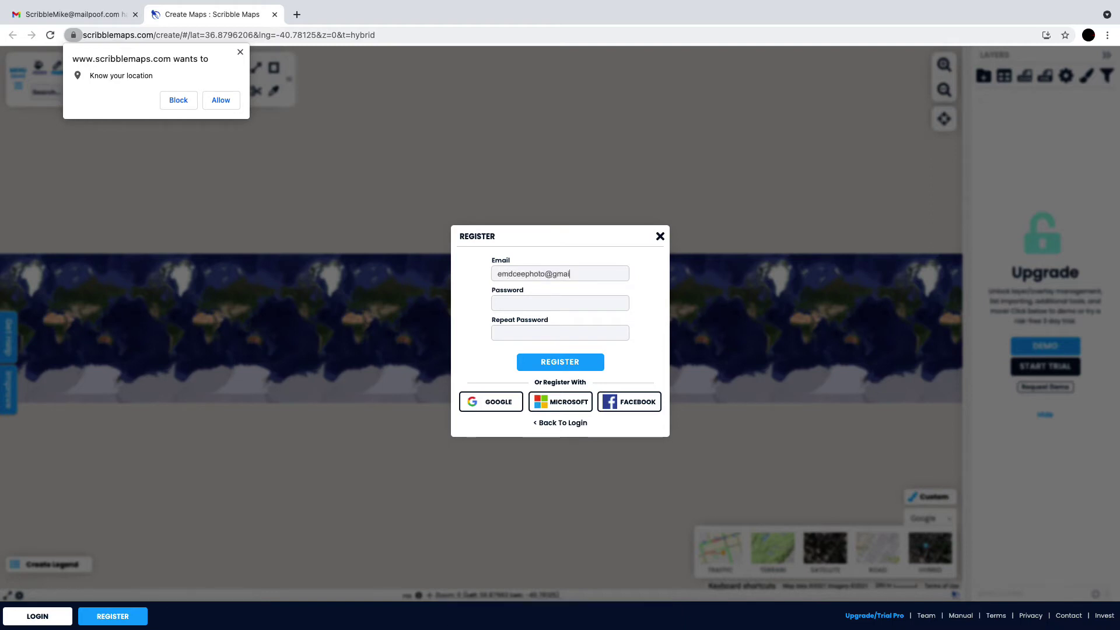
pyautogui.click(573, 298)
pyautogui.hotkey('ctrl', 'v')
pyautogui.press('Tab')
pyautogui.hotkey('ctrl', 'v')
pyautogui.click(578, 356)
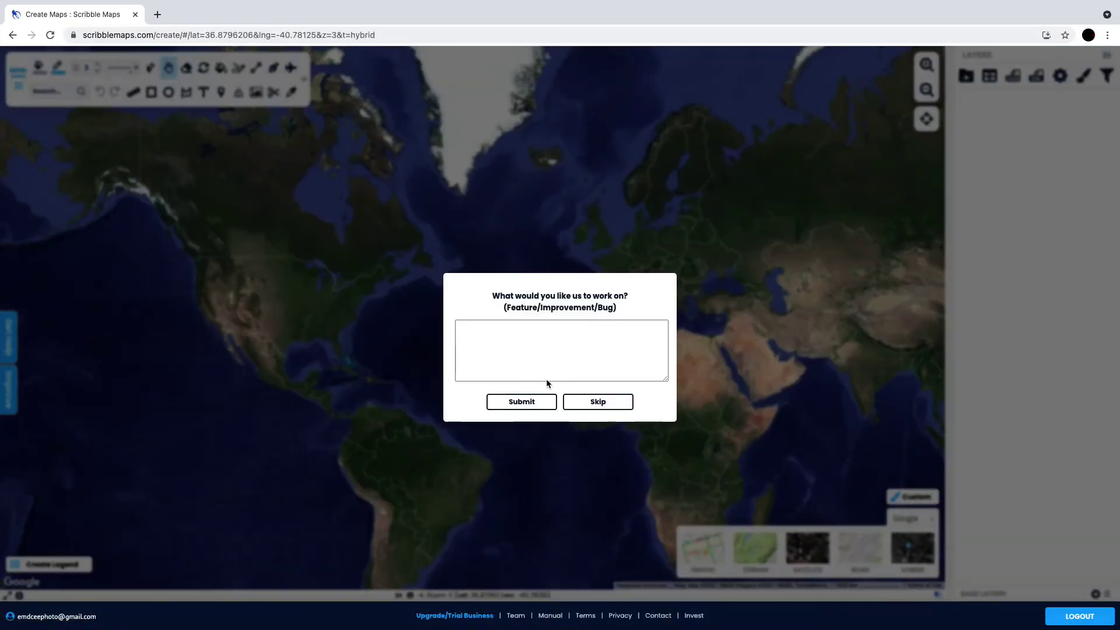
pyautogui.click(593, 402)
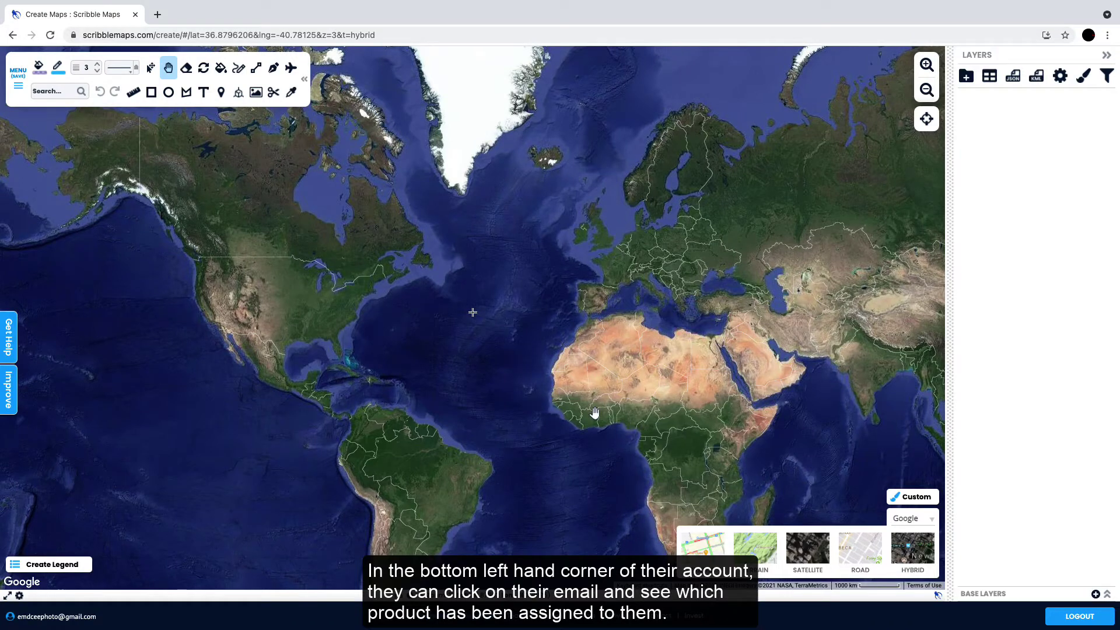
# - Open Your Account to confirm the Team Pro Basic product from Scribble Maps Team
pyautogui.click(71, 622)
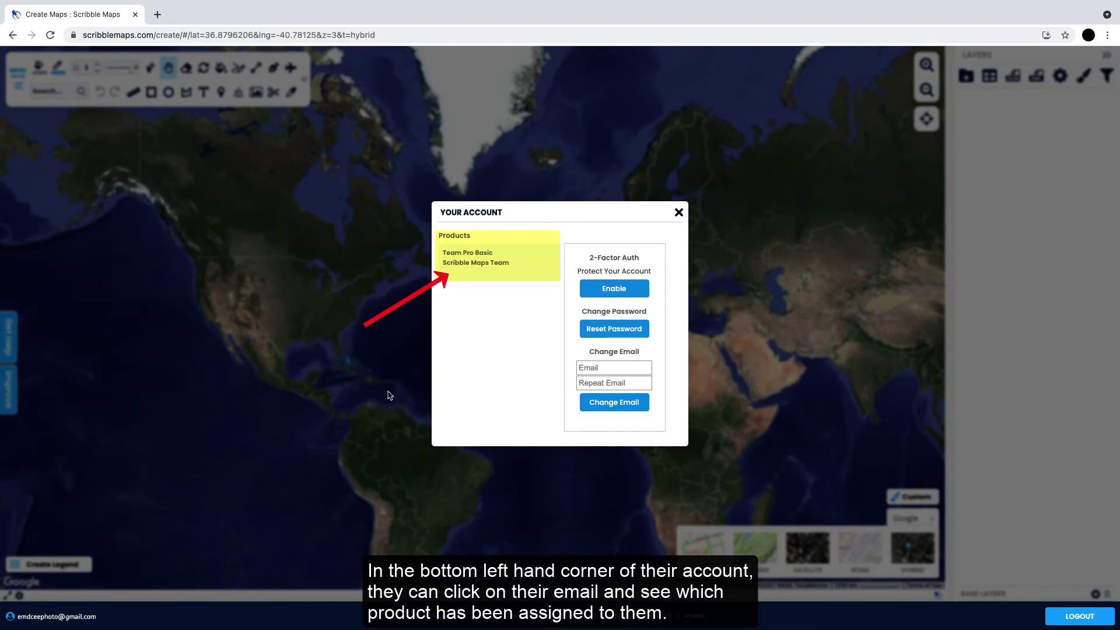
# - Draw a four-corner polygon across North America and bring up the main menu
pyautogui.click(678, 212)
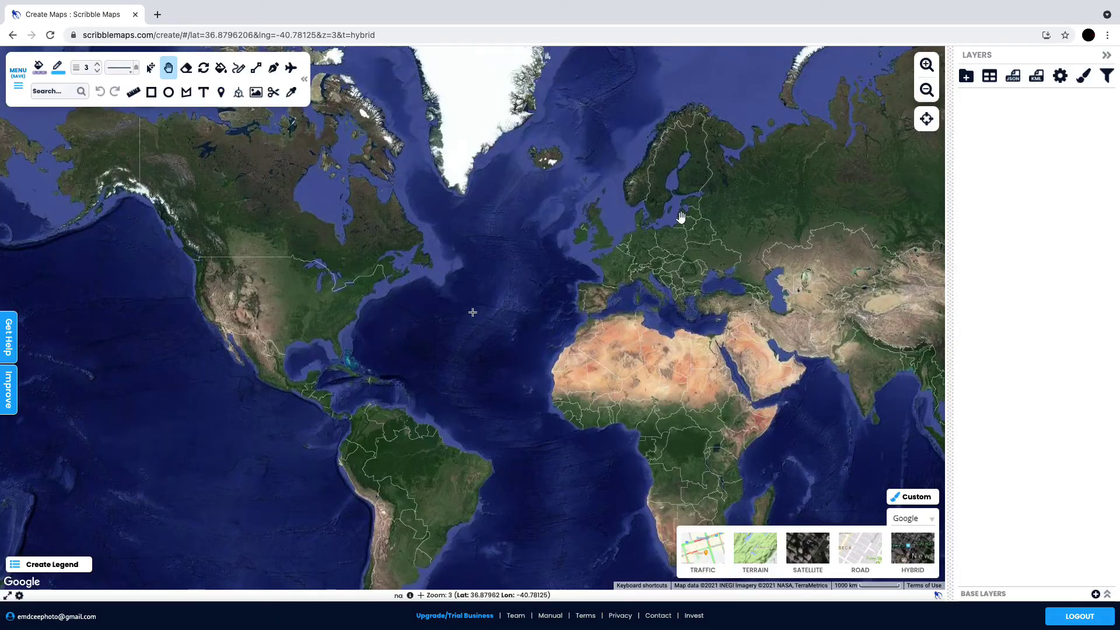
pyautogui.click(187, 97)
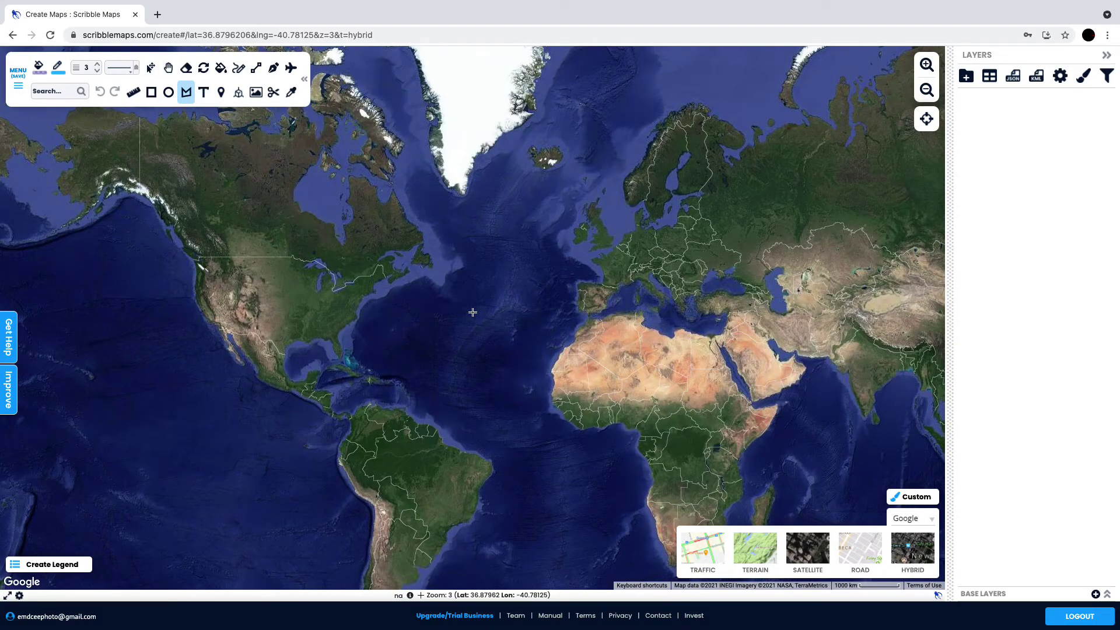
pyautogui.click(197, 259)
pyautogui.click(206, 320)
pyautogui.click(303, 336)
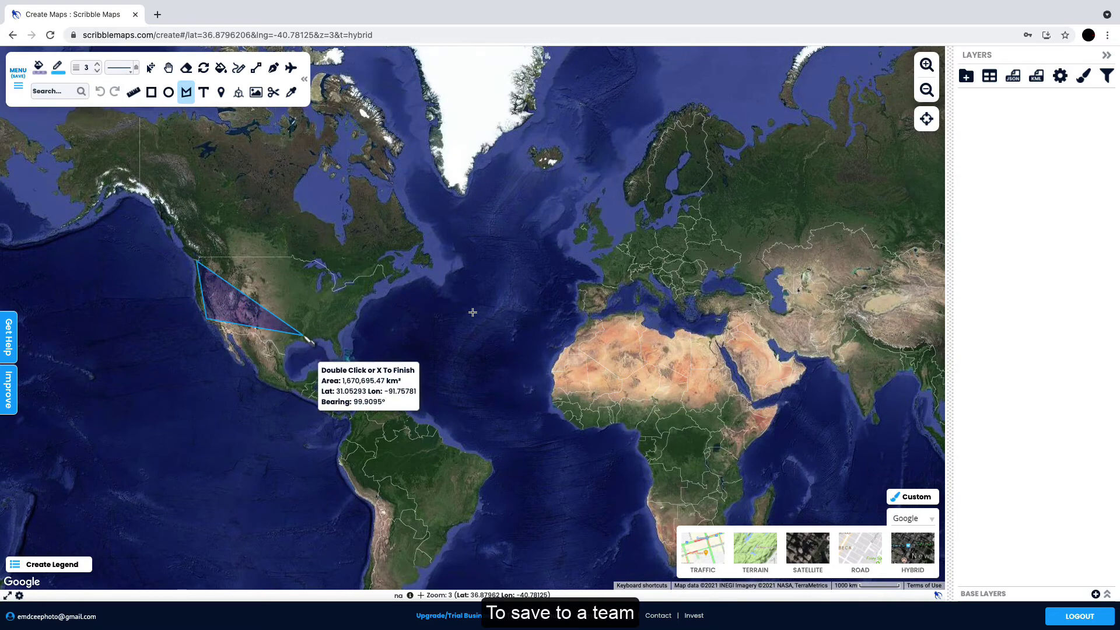
pyautogui.click(354, 314)
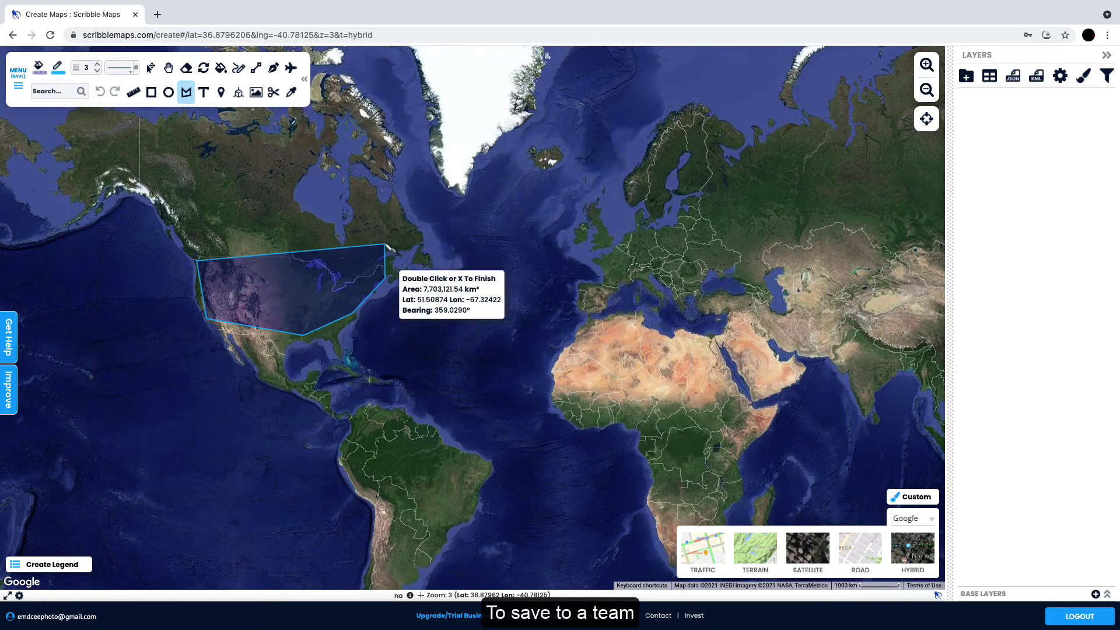
pyautogui.click(18, 70)
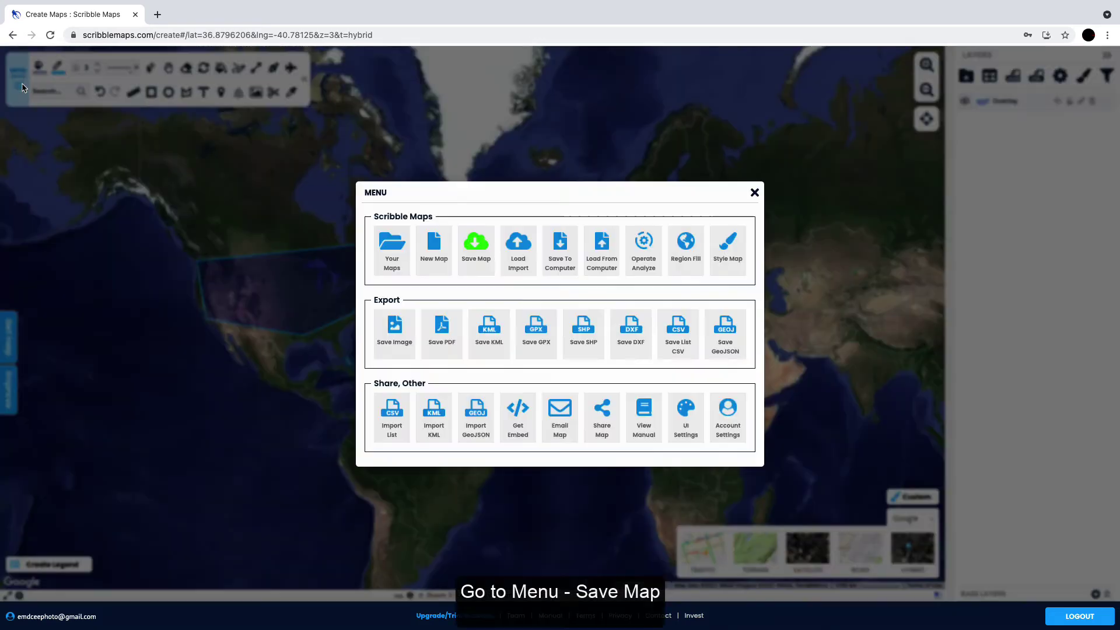
# - Save the map as 'Scribble Maps Demo', same description, to Scribble Maps Team
pyautogui.click(475, 251)
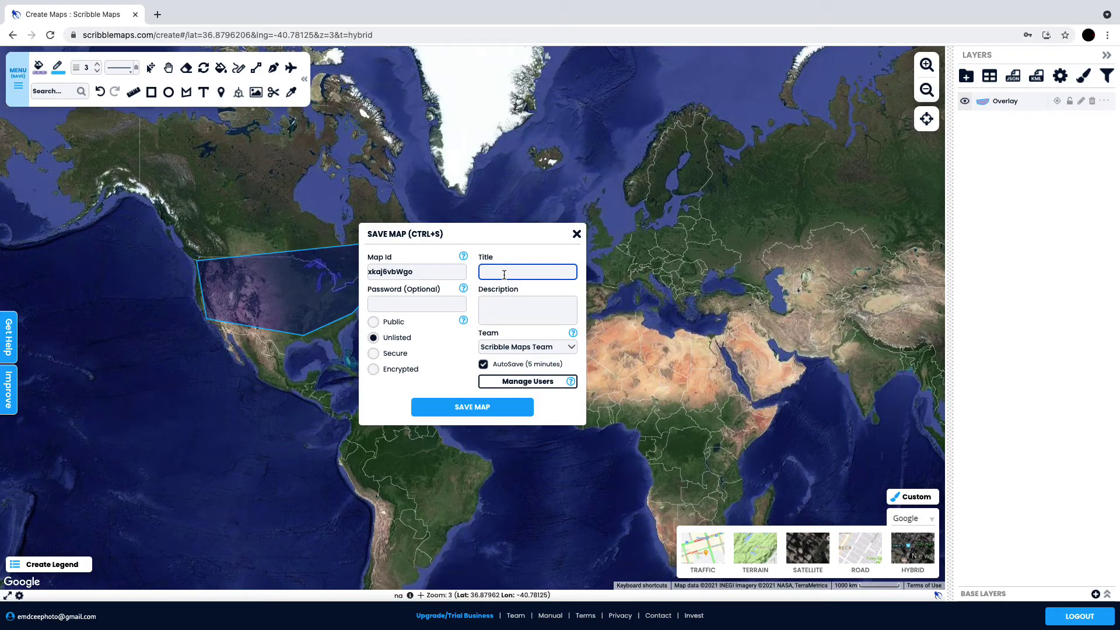
pyautogui.write('Scribble Ma')
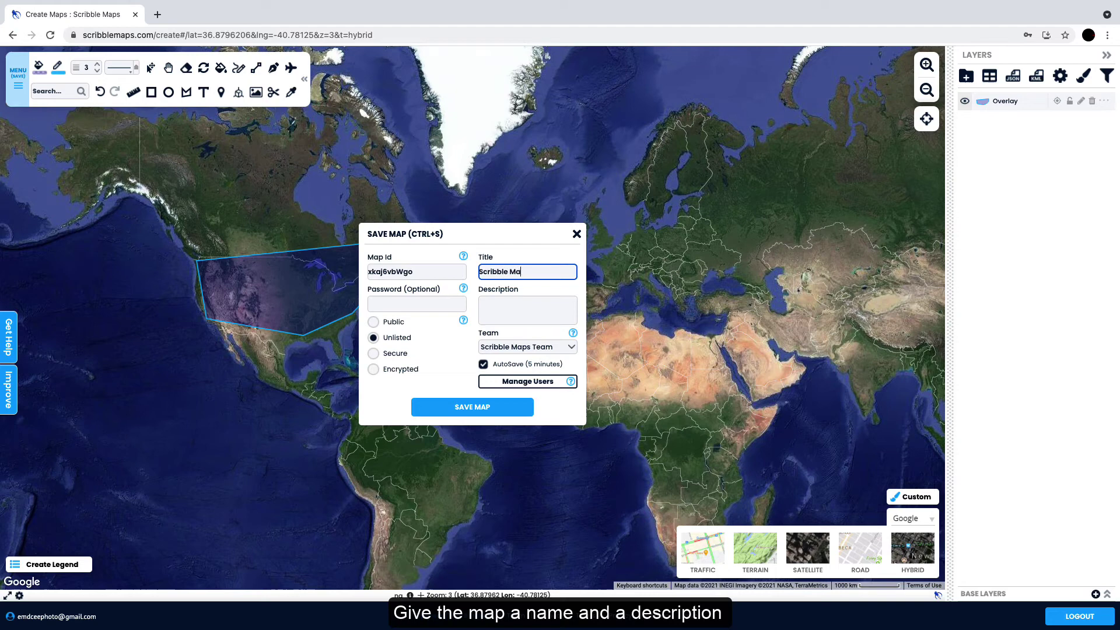
pyautogui.write('ps Demo')
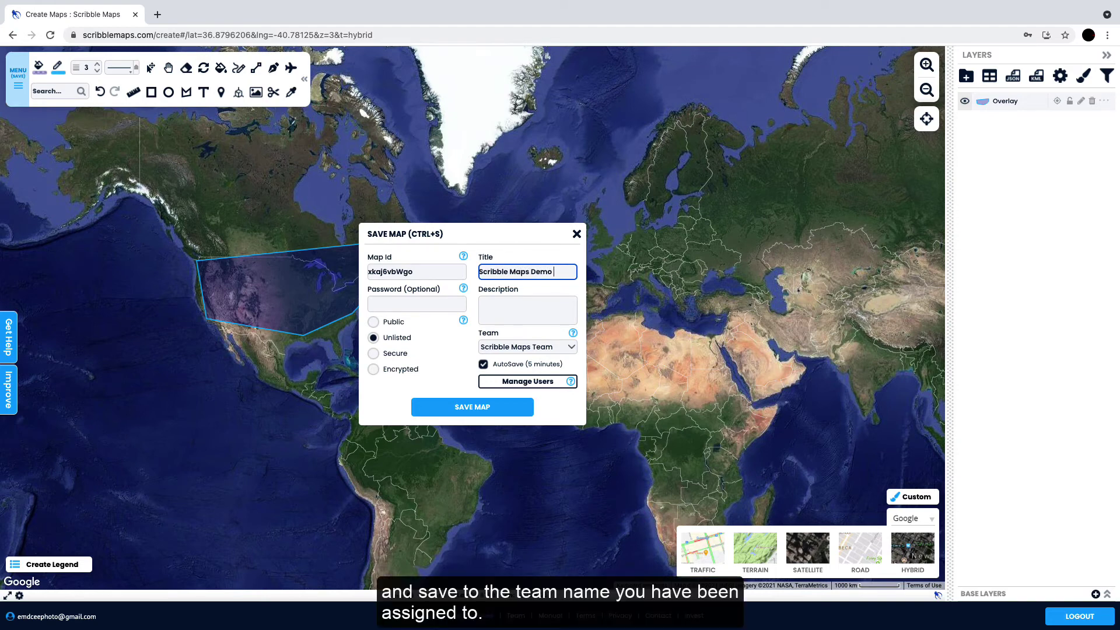
pyautogui.hotkey('ctrl', 'a')
pyautogui.hotkey('ctrl', 'c')
pyautogui.click(531, 321)
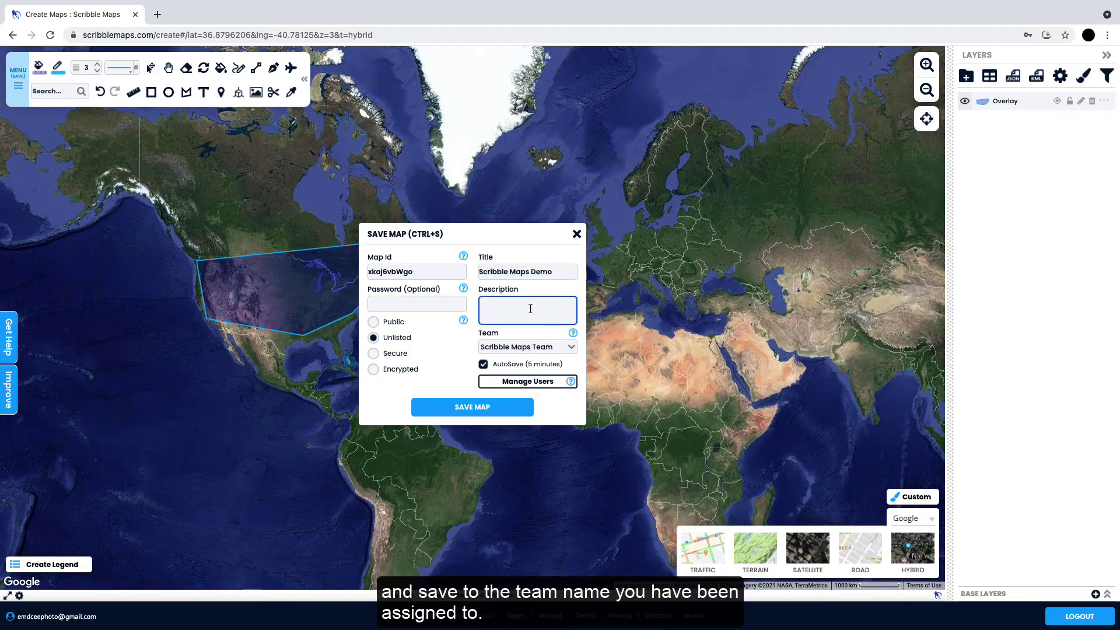
pyautogui.hotkey('ctrl', 'v')
pyautogui.click(533, 346)
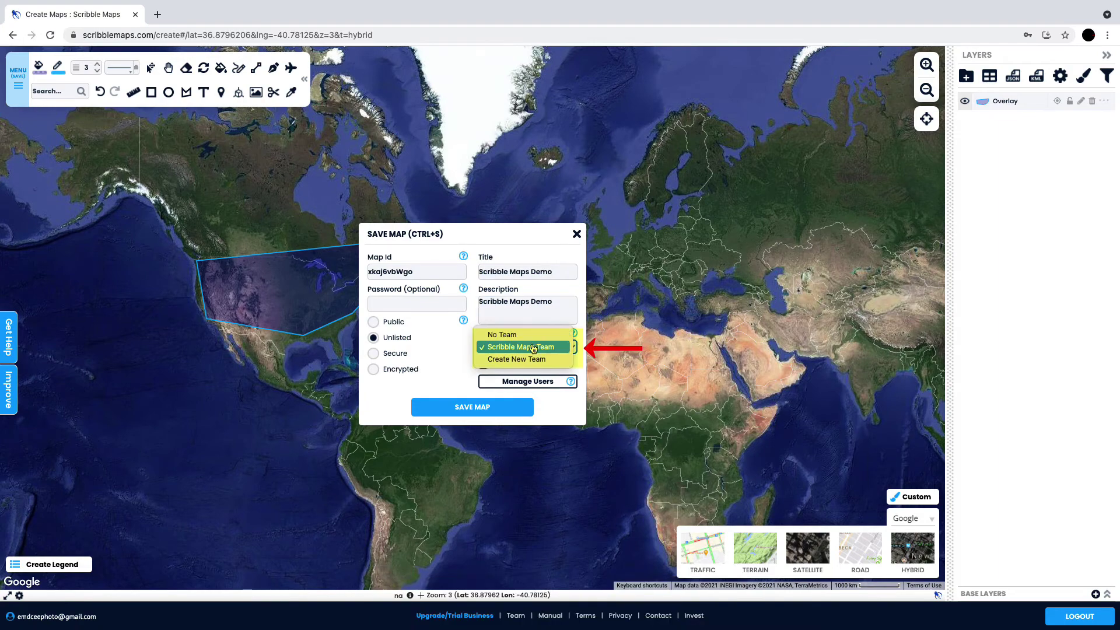
pyautogui.click(533, 347)
pyautogui.click(487, 403)
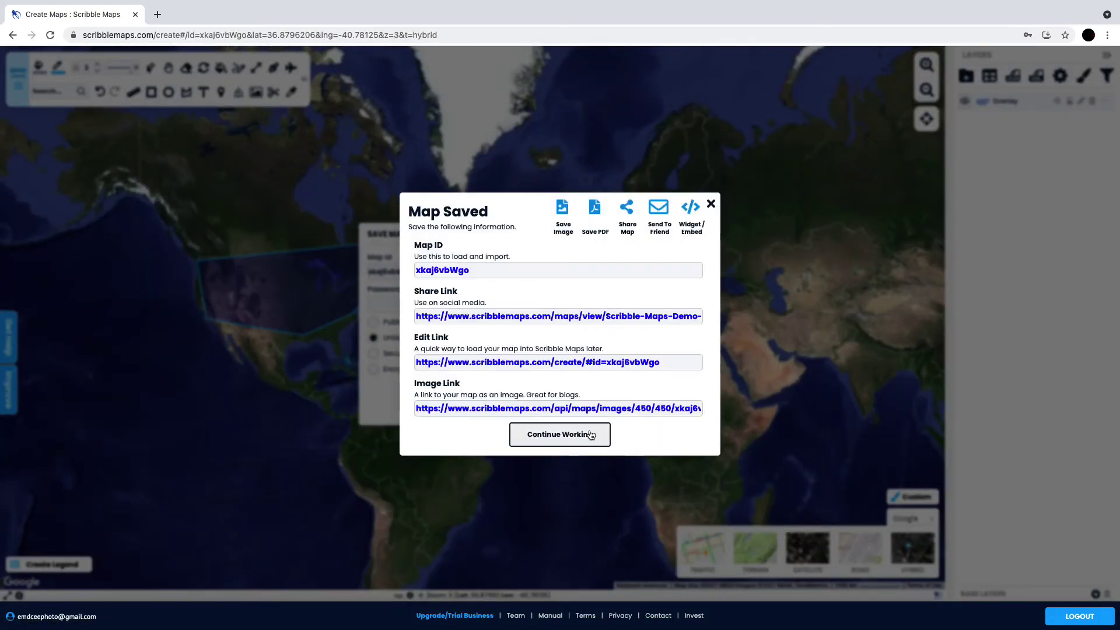
pyautogui.click(584, 433)
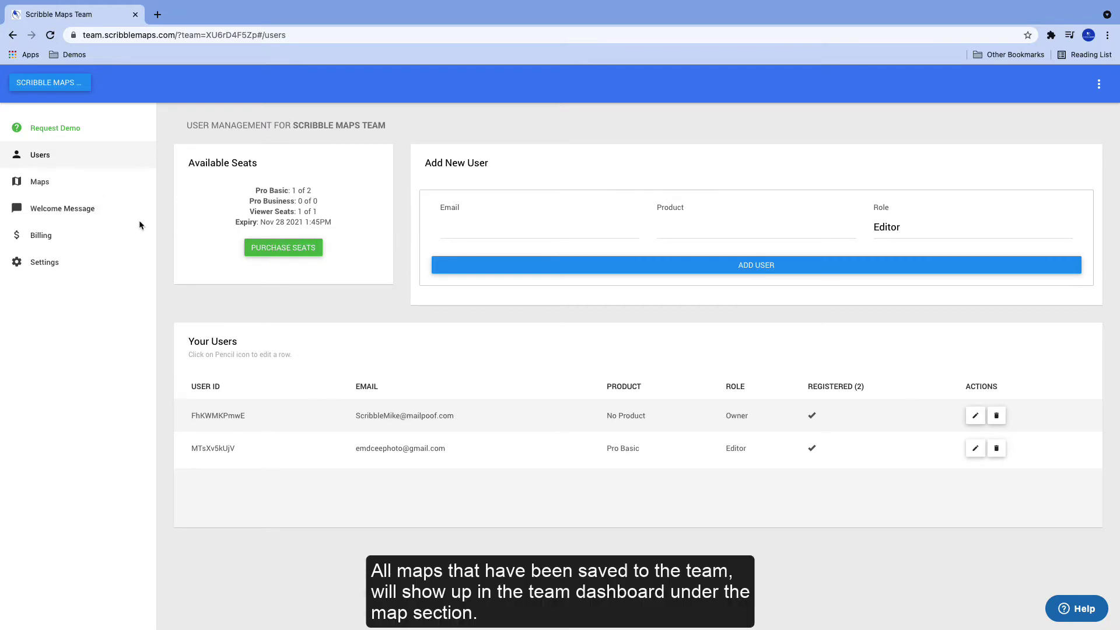
# - Load Scribble Maps Demo from the team's Maps list to view its North America polygon
pyautogui.click(47, 193)
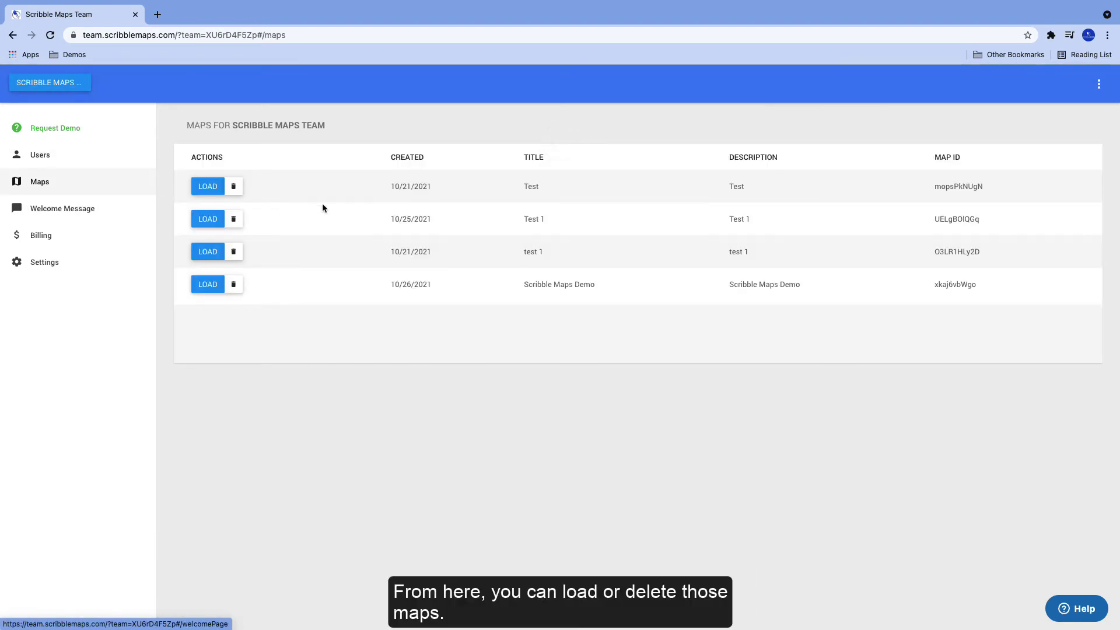
pyautogui.moveTo(523, 284); pyautogui.dragTo(622, 290)
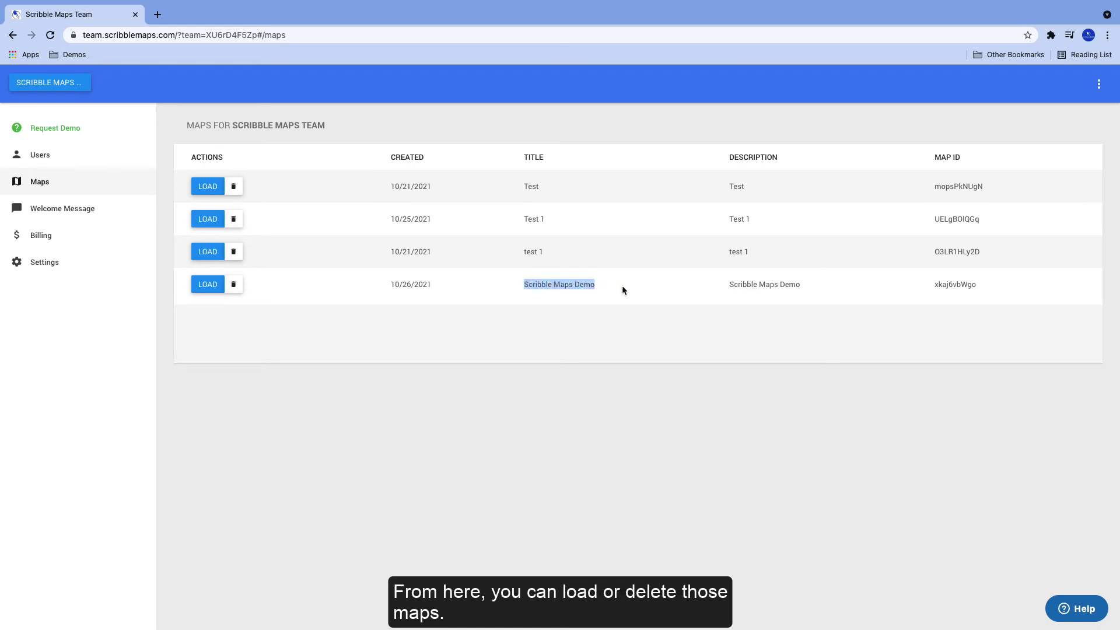
pyautogui.click(625, 291)
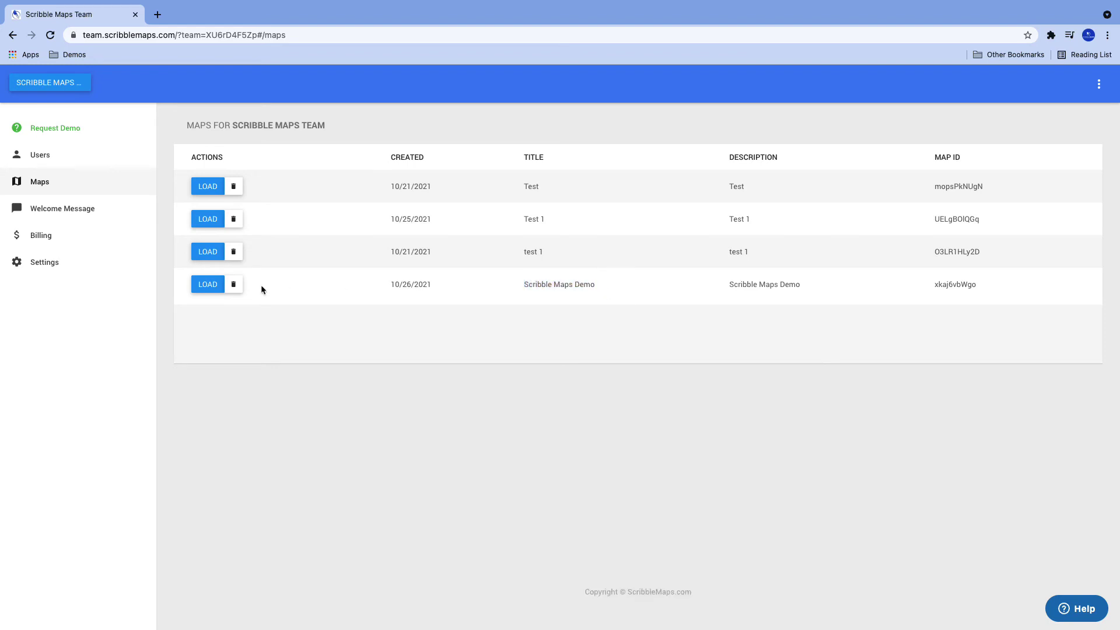
pyautogui.click(204, 287)
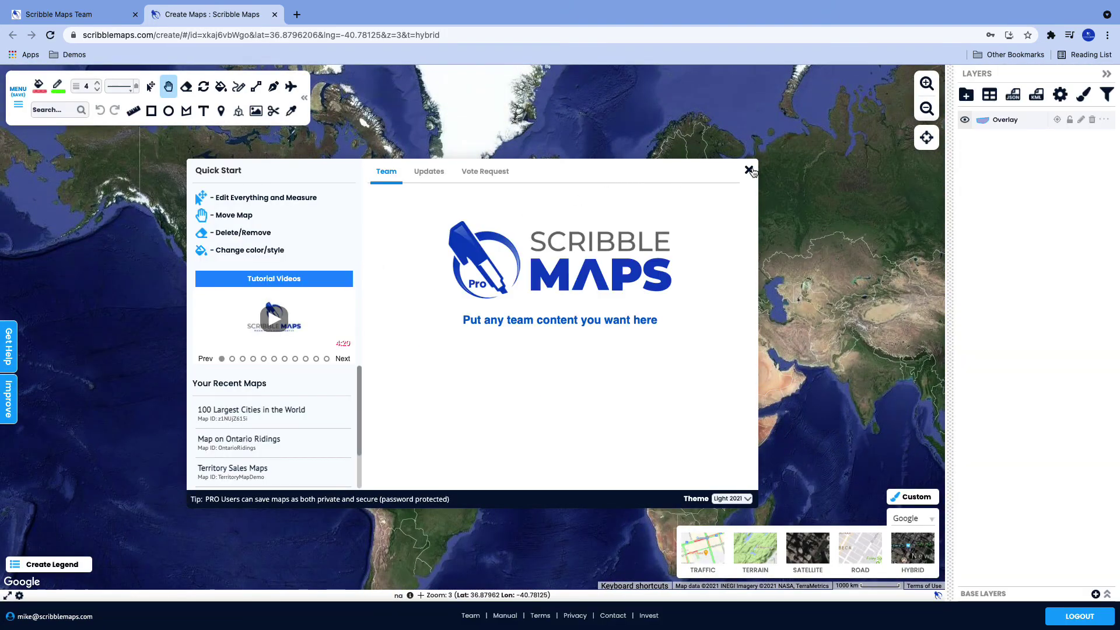
pyautogui.click(749, 171)
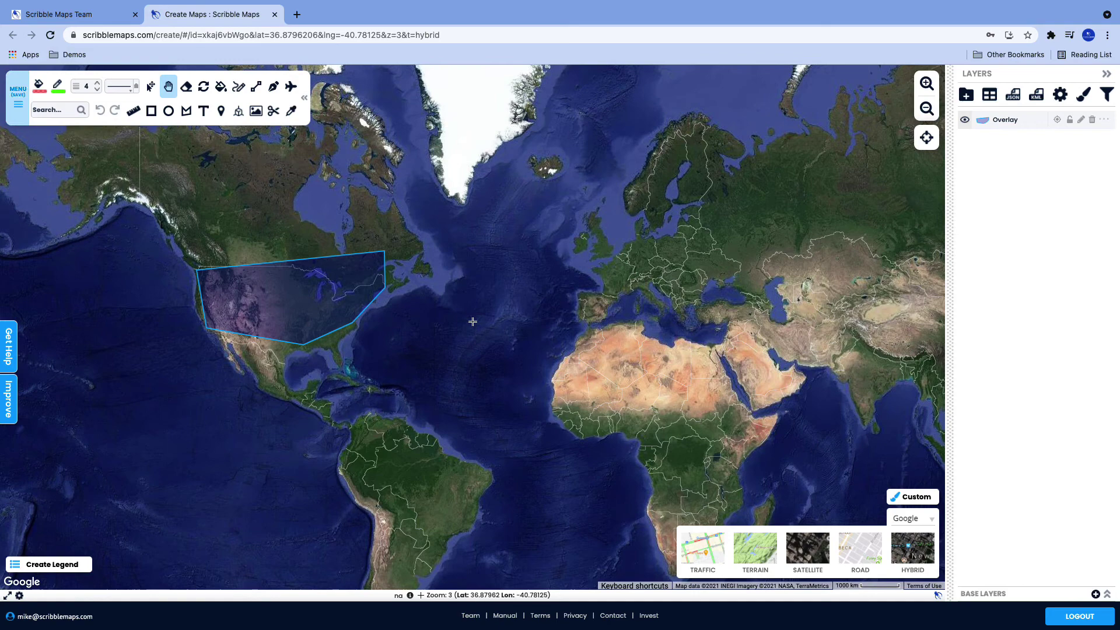
# - Write the welcome message 'Welcome to Scribble Maps Team! Here is a video on how to make your first map!'
pyautogui.hotkey('ctrl', 'w')
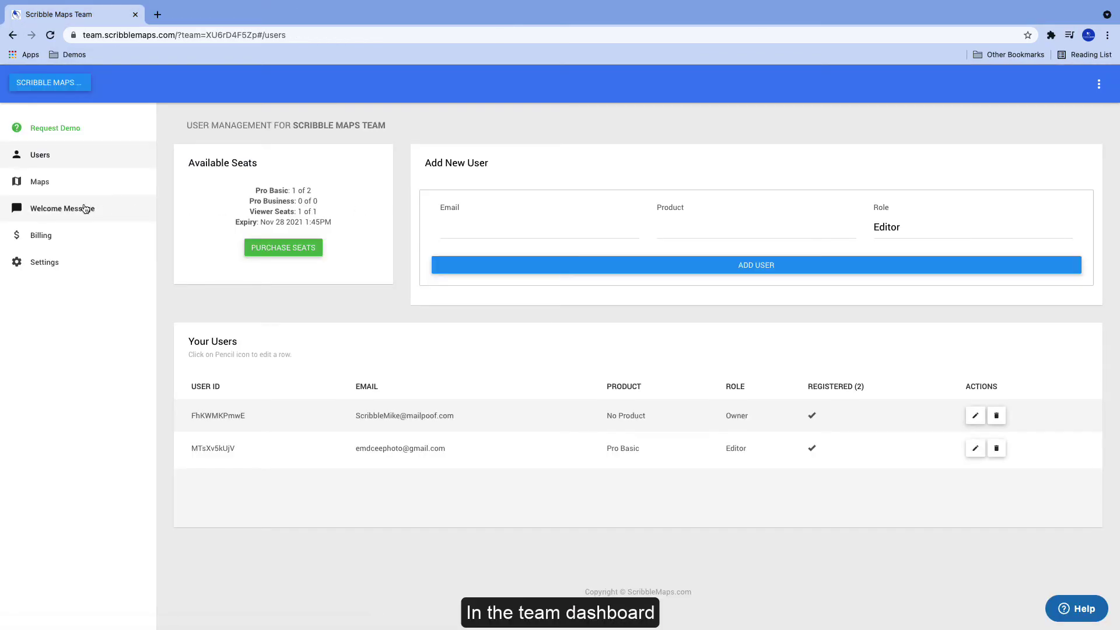
pyautogui.click(140, 210)
pyautogui.click(365, 220)
pyautogui.write('We')
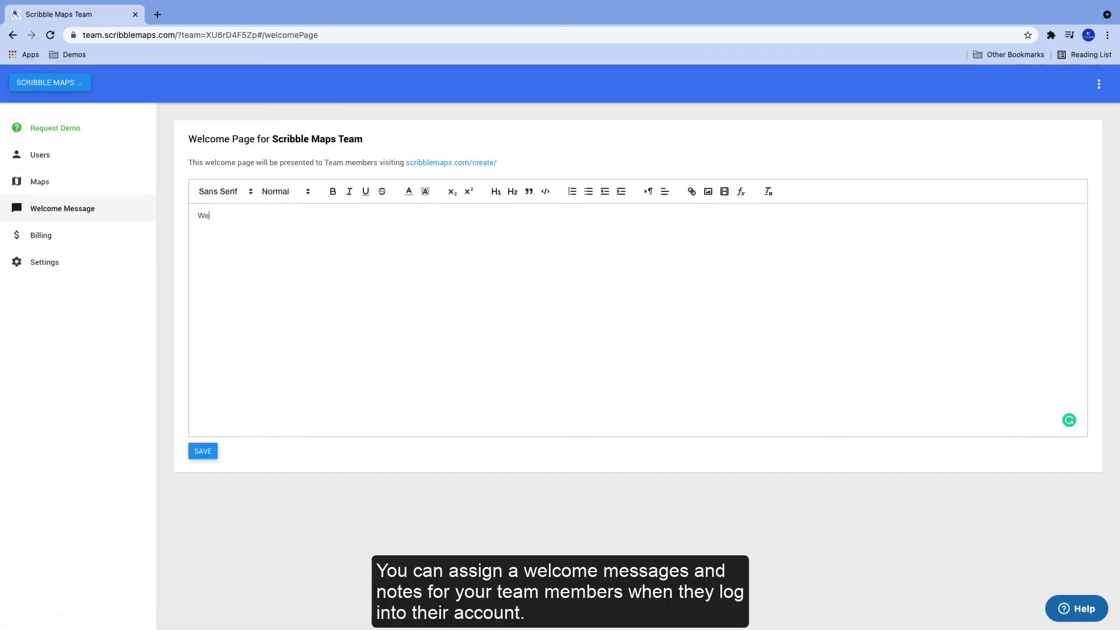
pyautogui.write('lcome to Scribble Maps Team!  Here is a video on how to make your first map')
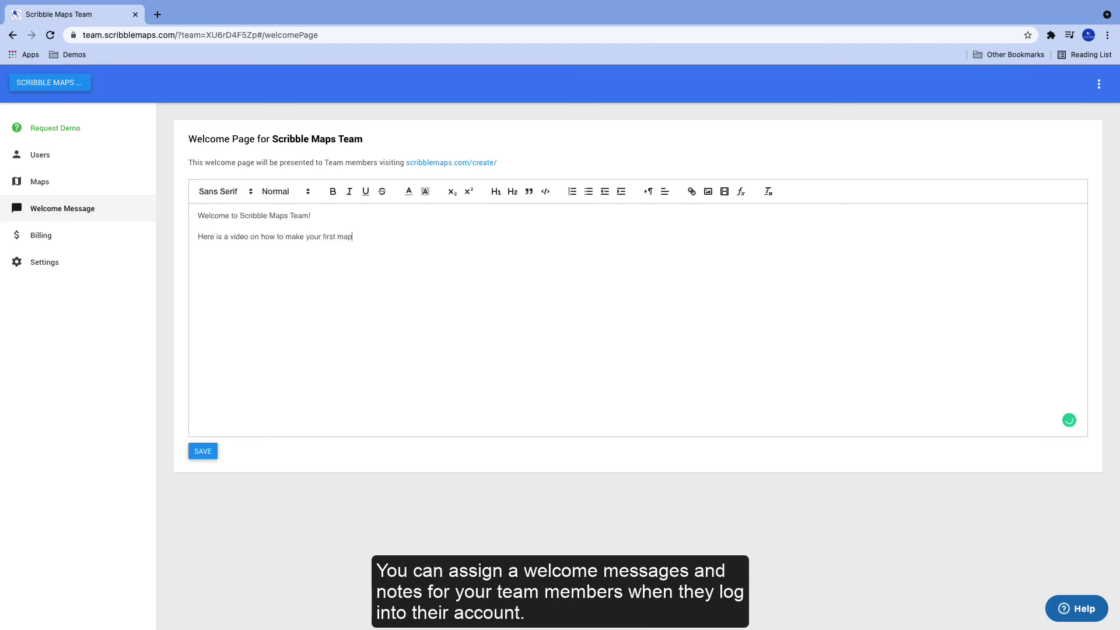
pyautogui.write('!')
# - Embed the pasted YouTube first-map video below the text and save the welcome message
pyautogui.click(725, 191)
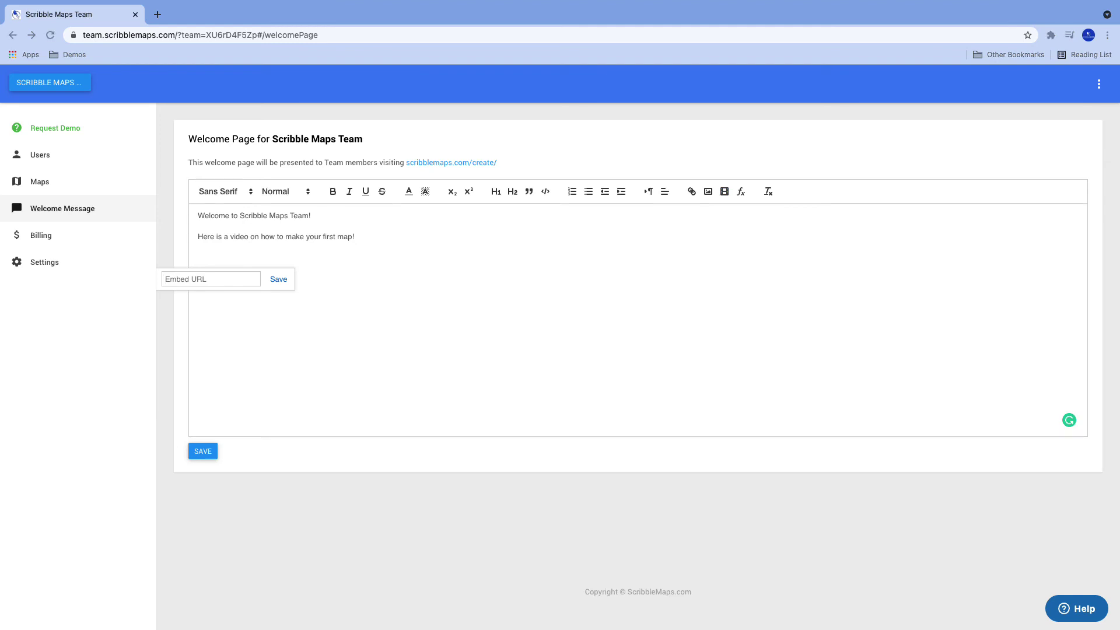
pyautogui.click(199, 279)
pyautogui.write('https://www.youtube.com/watch?v=taJWav0GAXU')
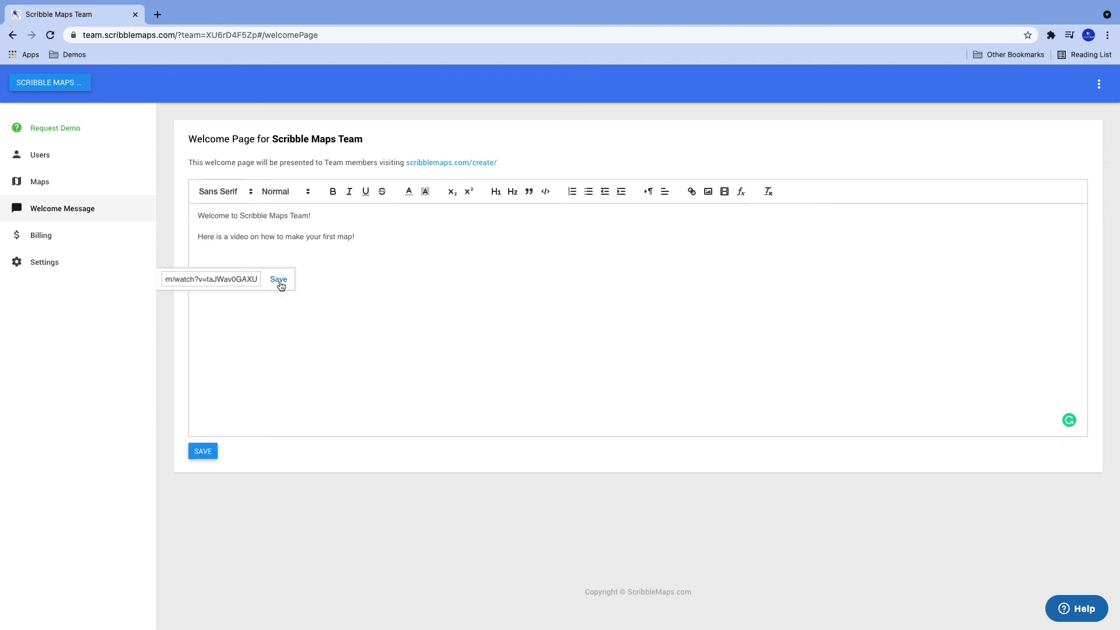
pyautogui.click(281, 285)
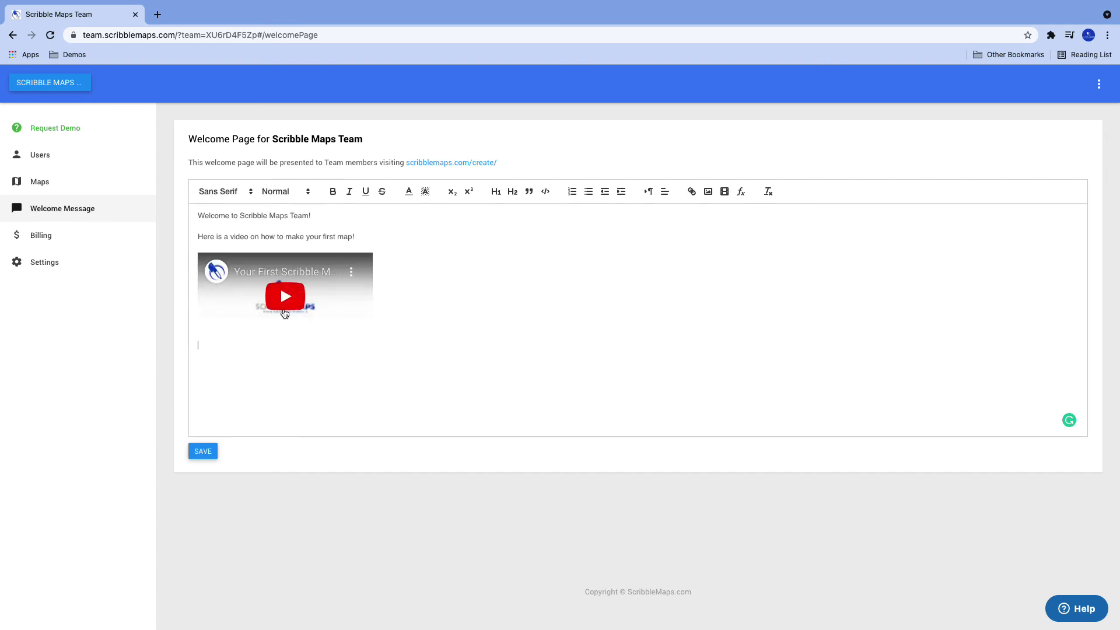
pyautogui.click(213, 454)
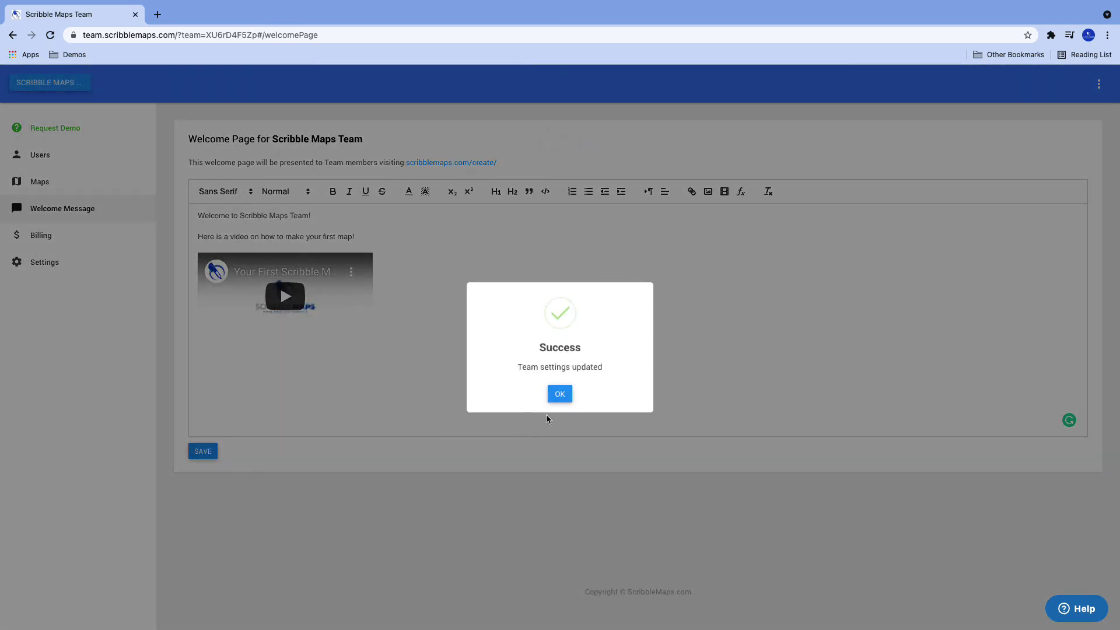
pyautogui.click(558, 393)
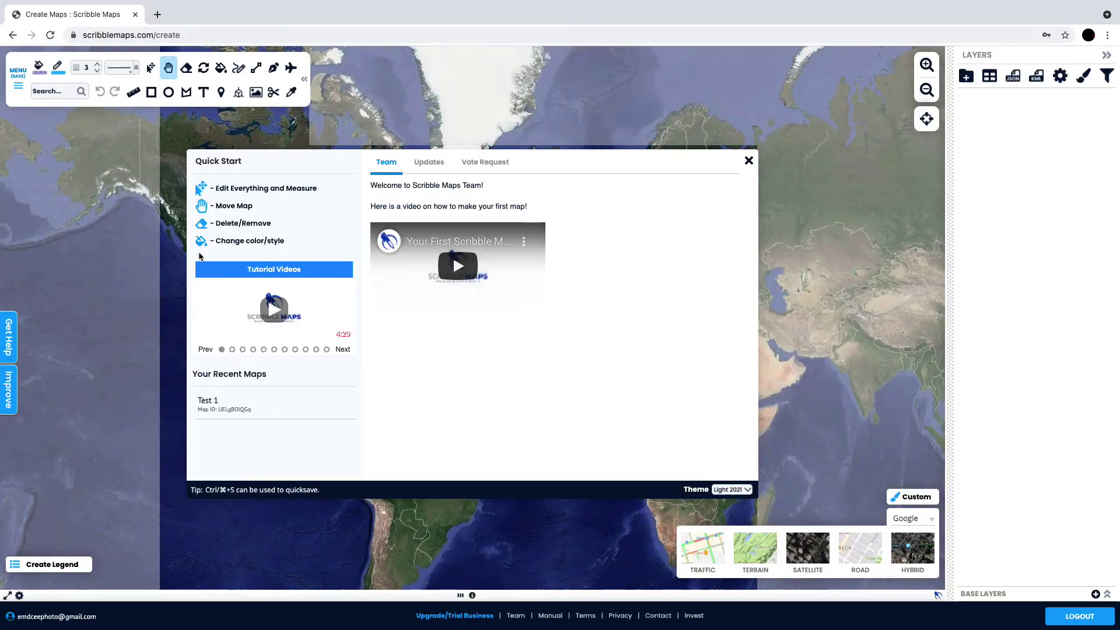
# - Briefly play the first-map tutorial video in the Team welcome tab, then pause it
pyautogui.click(454, 267)
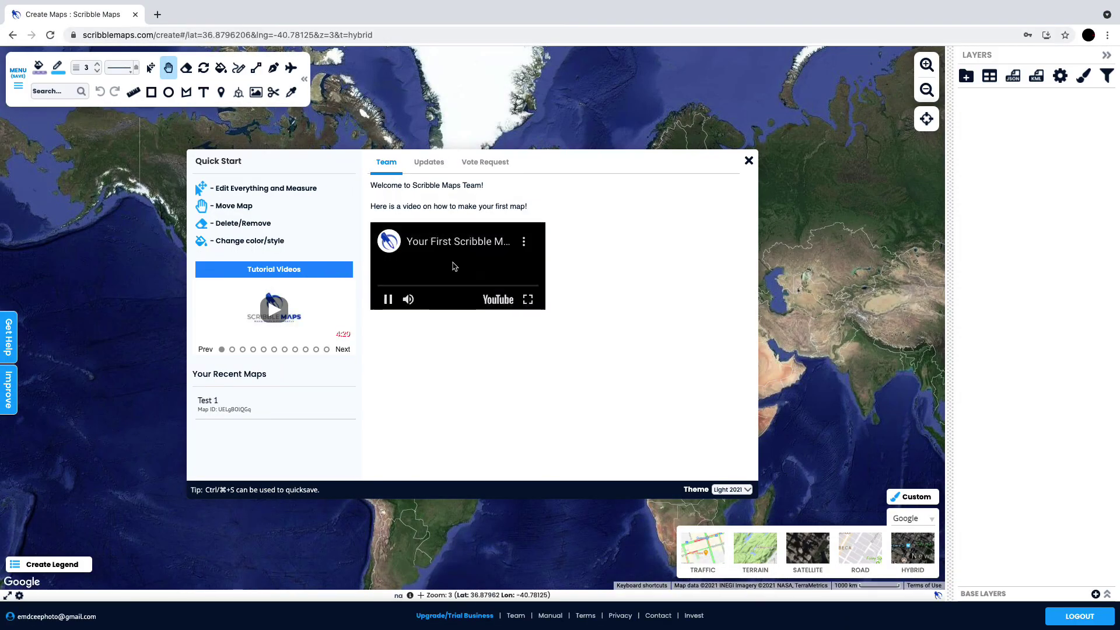
pyautogui.click(388, 300)
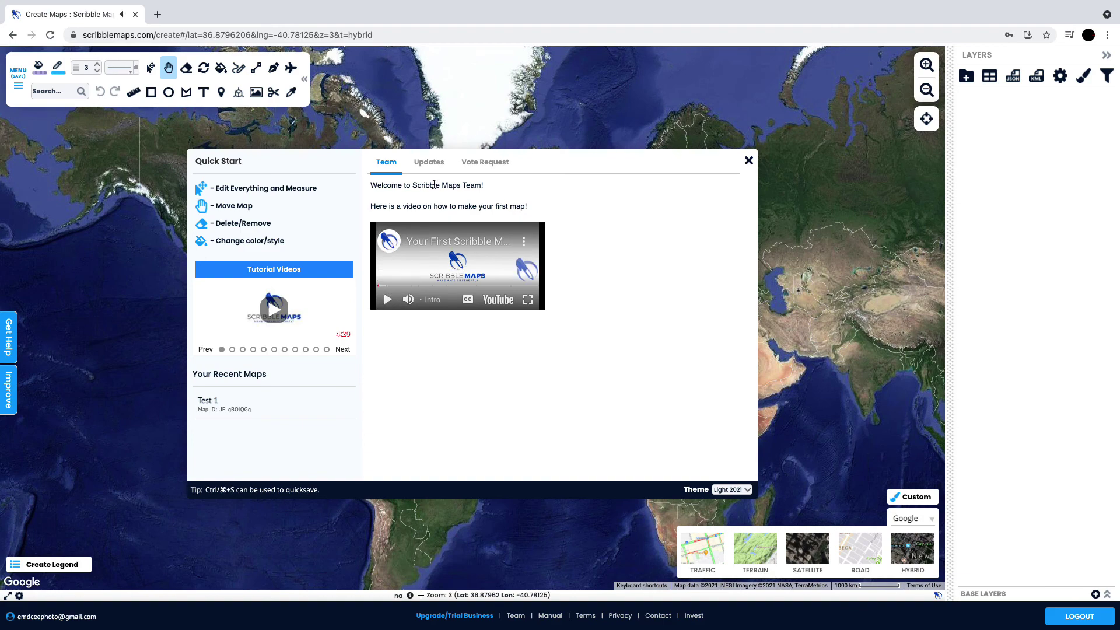
pyautogui.click(749, 161)
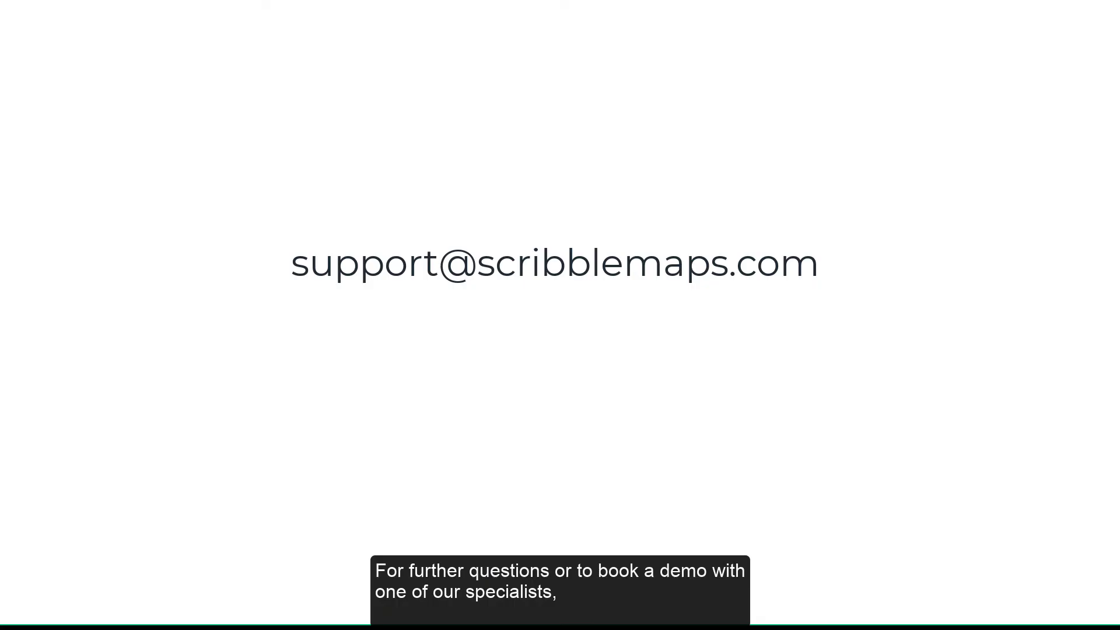